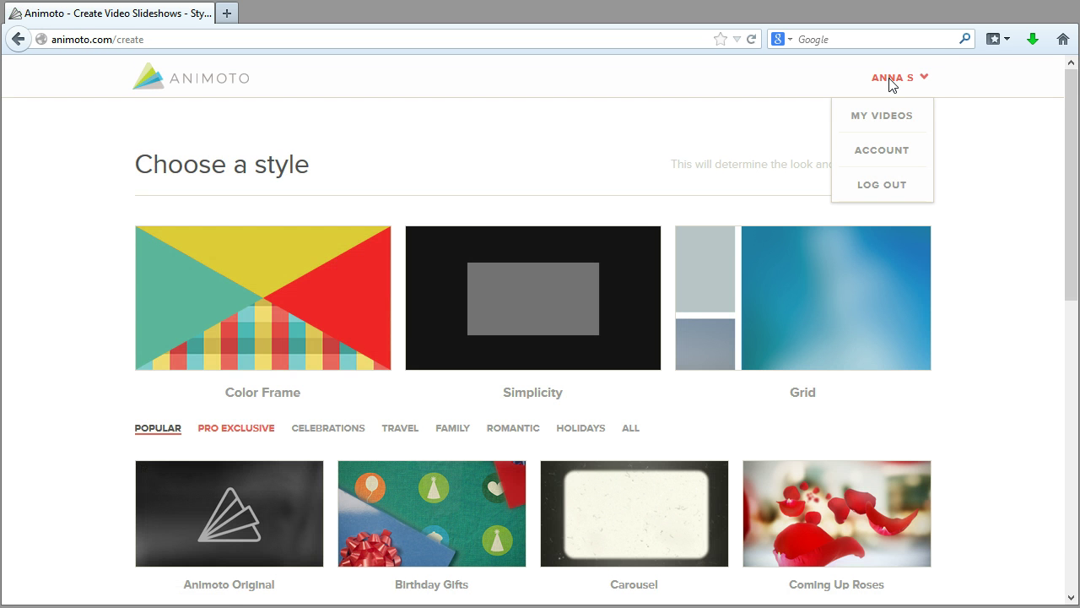
click(915, 79)
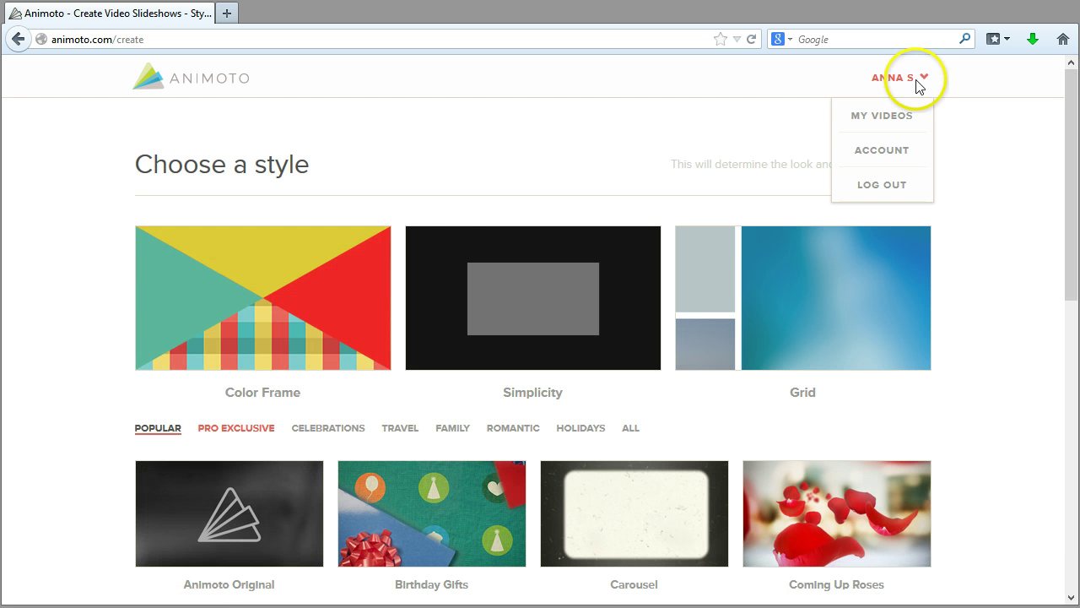
click(619, 174)
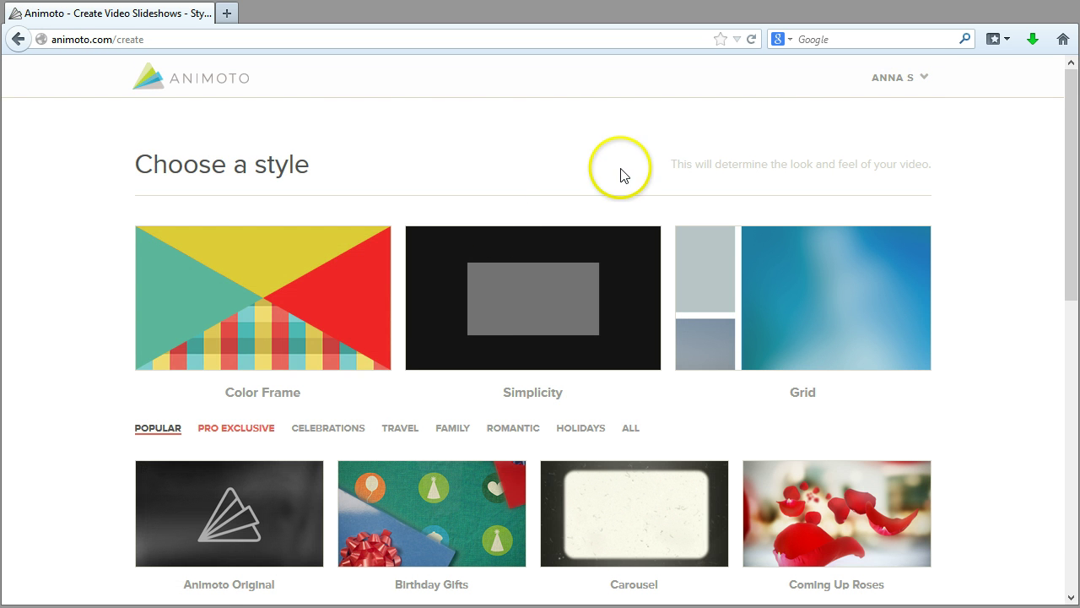
Preview the Color Frame, Simplicity, Grid and Coming Up Roses video styles, closing the preview at the end
click(308, 334)
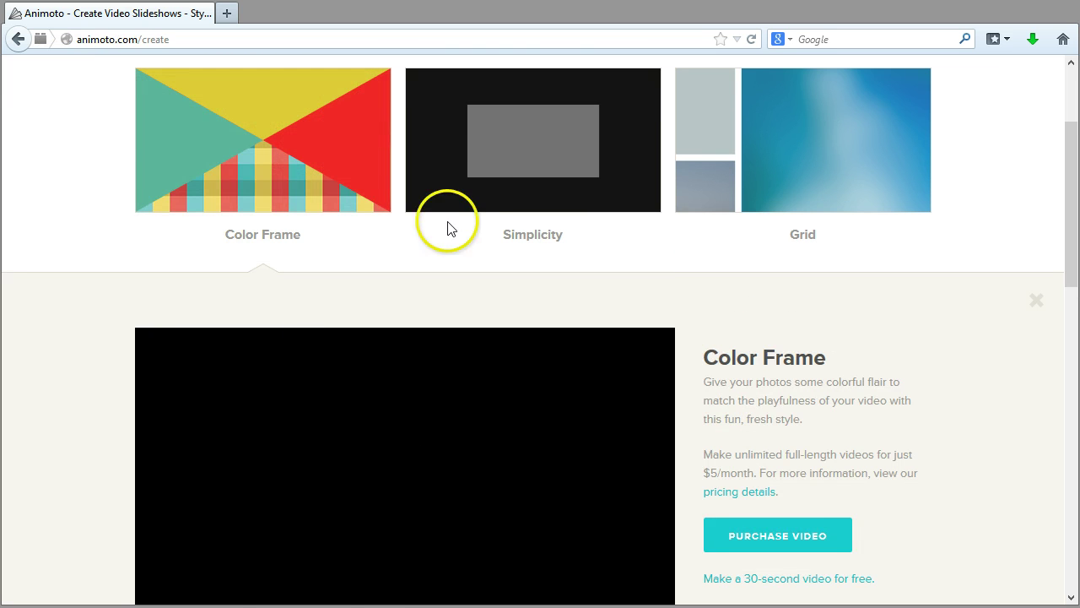
click(609, 159)
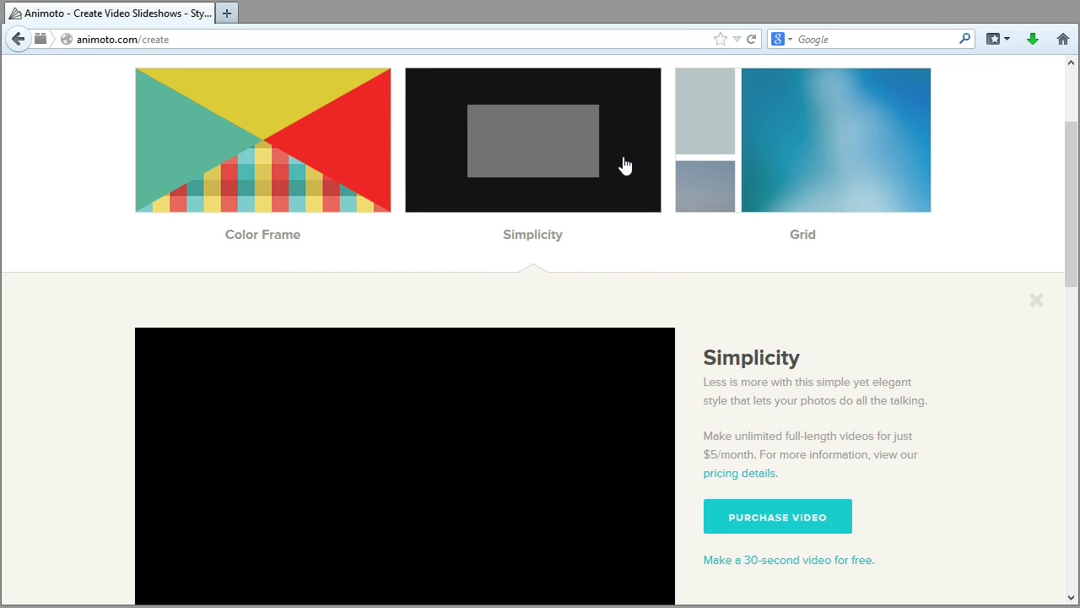
click(816, 180)
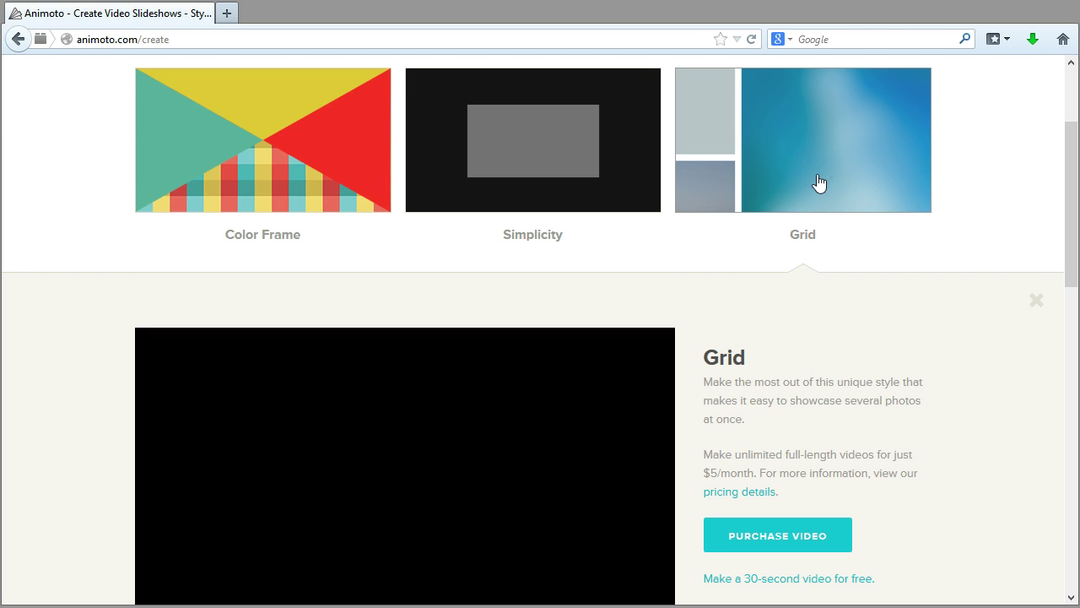
click(1037, 301)
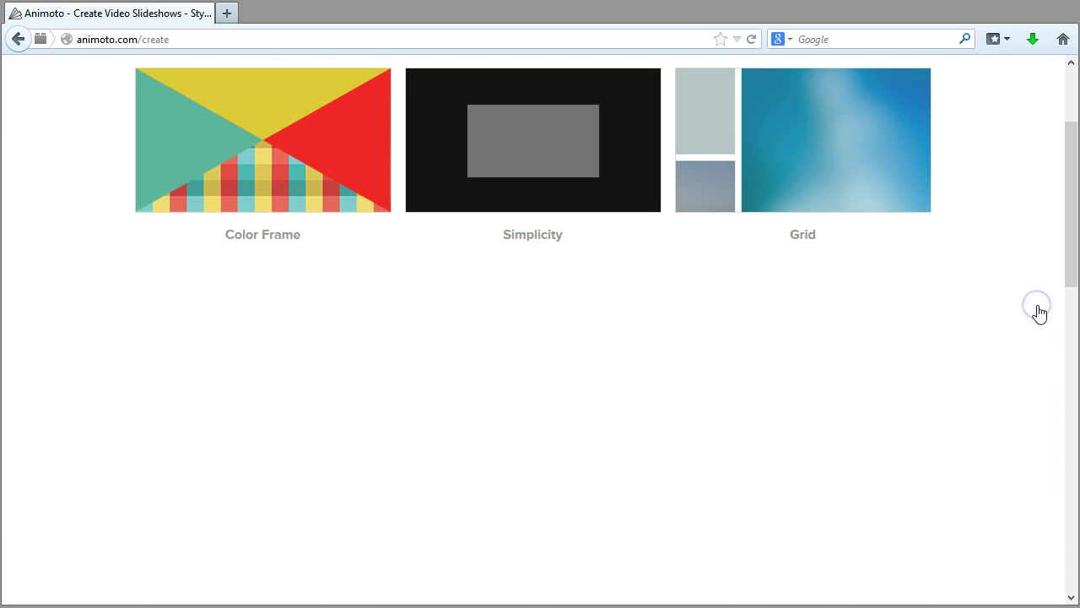
click(878, 349)
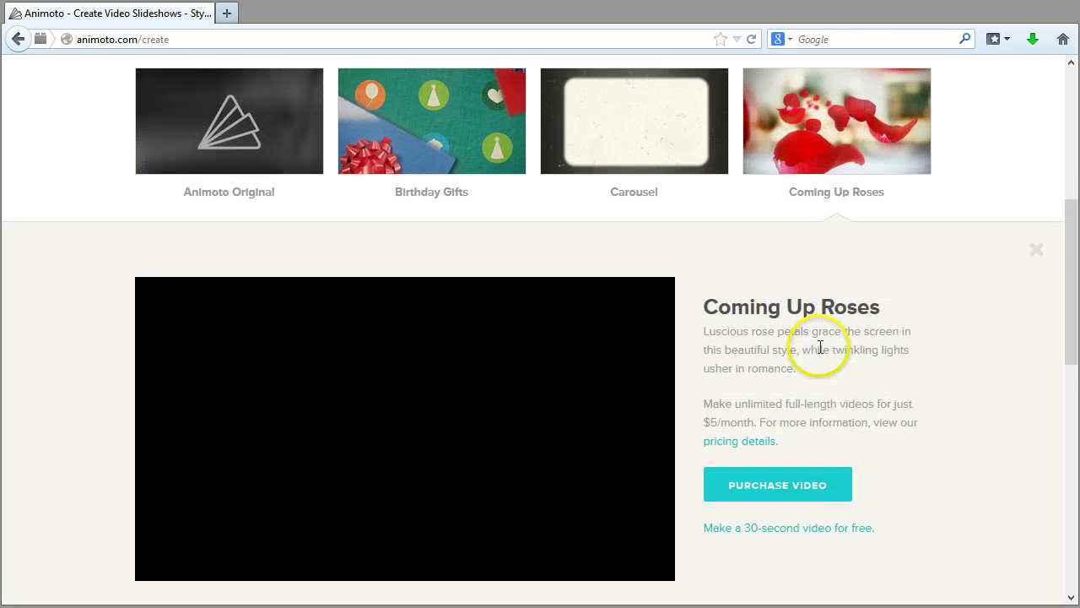
click(1037, 250)
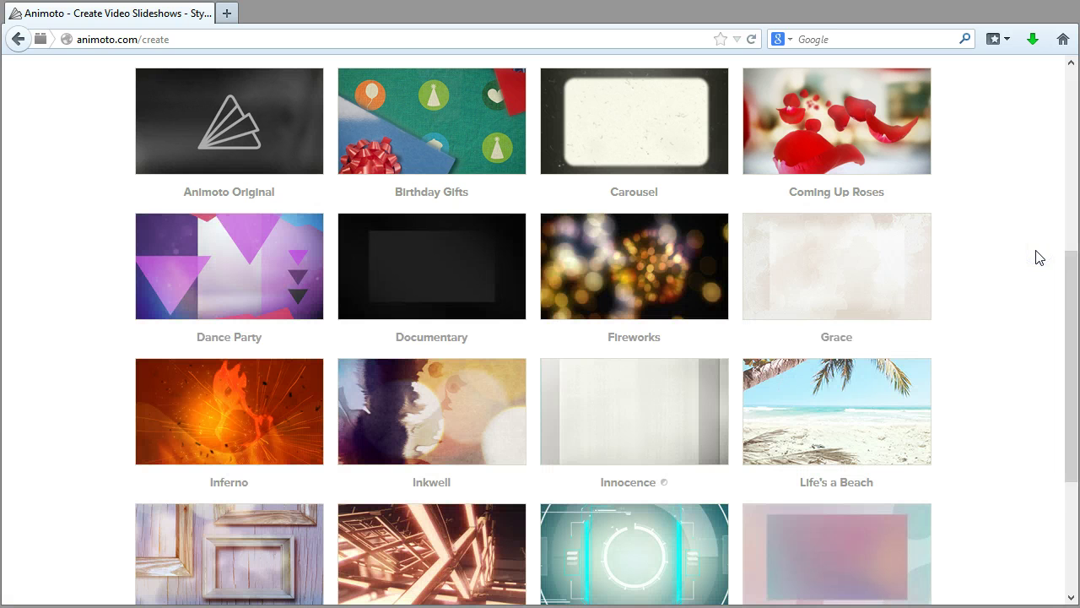
Show the styles of all categories and watch the sample video of the Color Frame style
scroll(835, 278, up, 5)
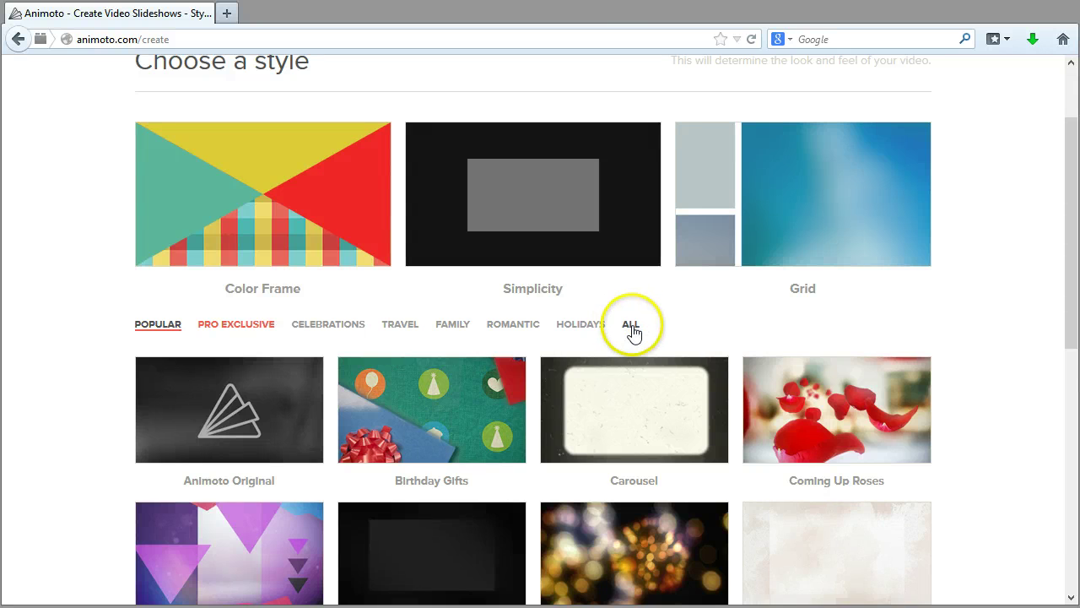
click(632, 328)
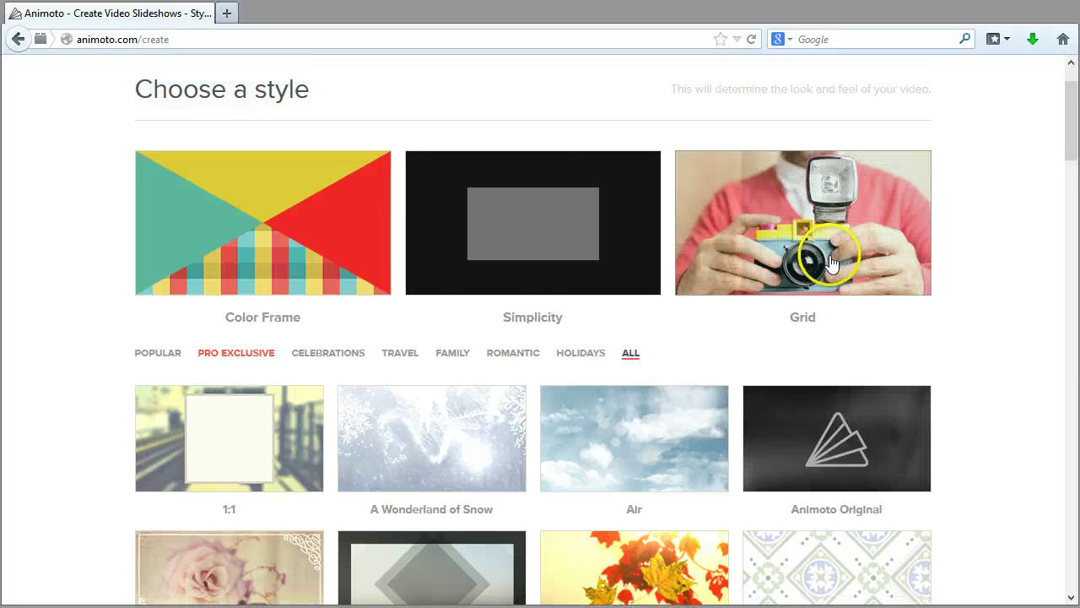
click(337, 228)
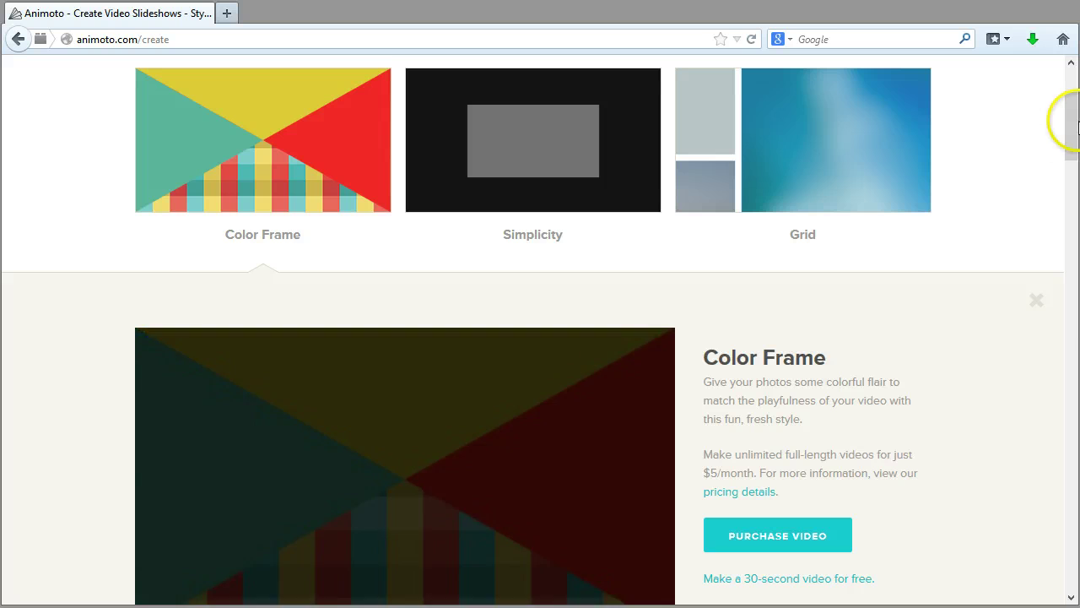
drag(1069, 132, 1070, 142)
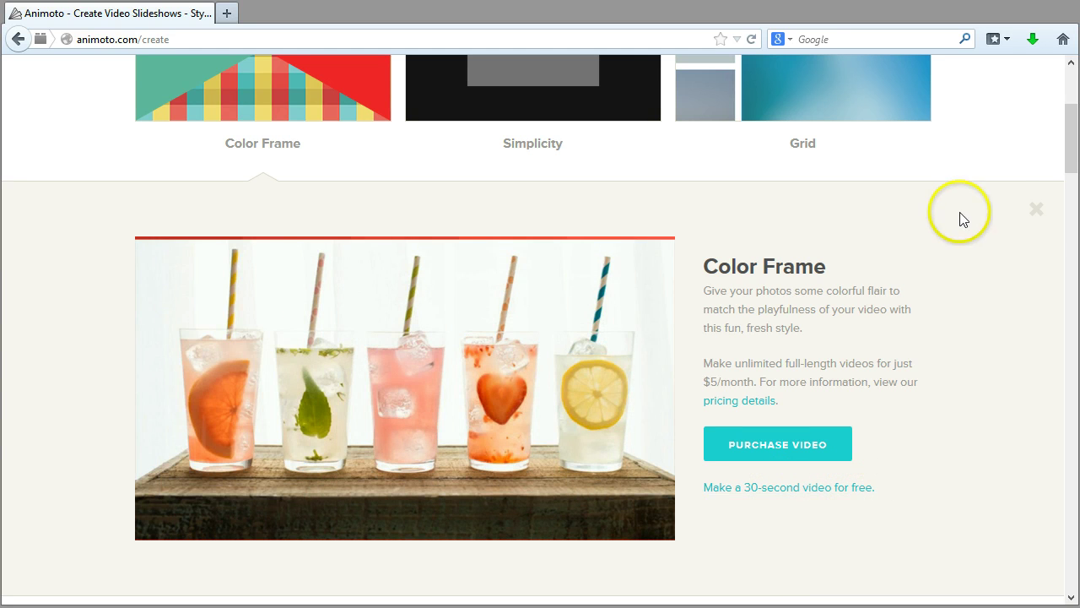
click(1036, 209)
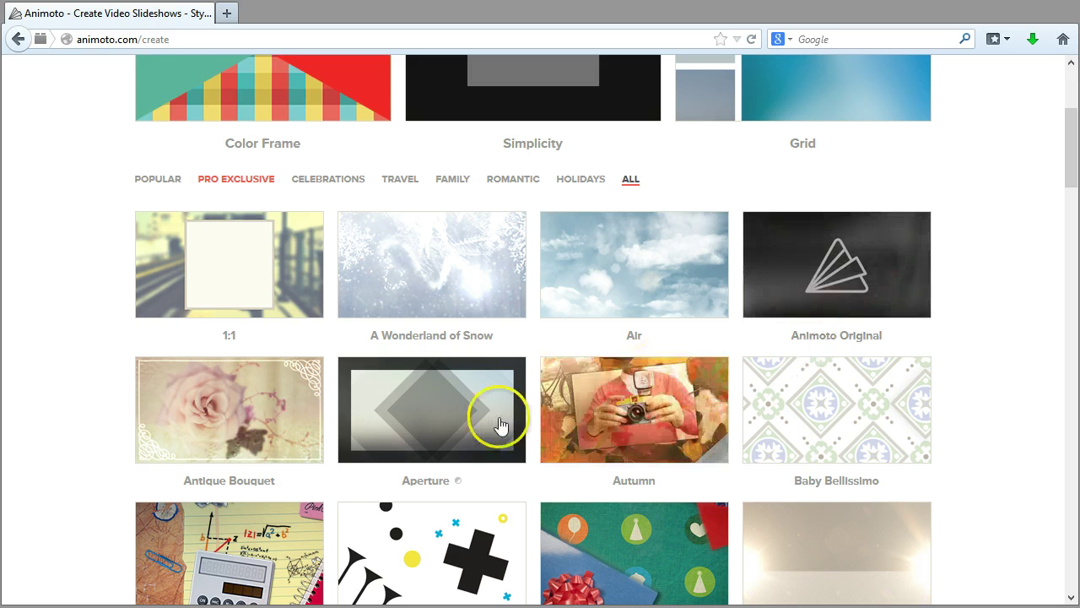
Choose the Pastel Motifs style and start a free 30-second video with it
click(369, 436)
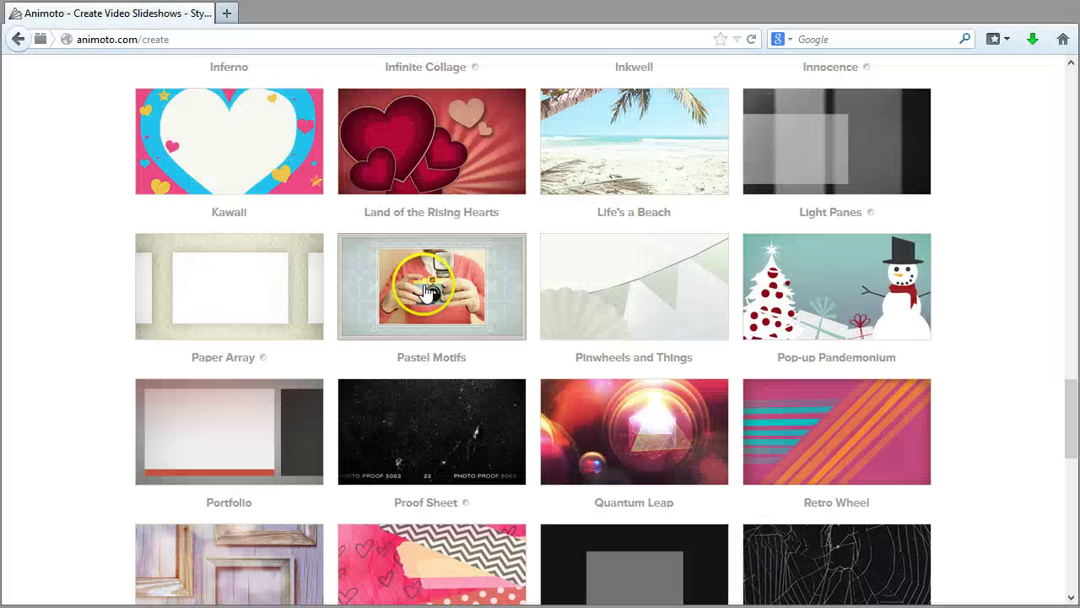
click(422, 284)
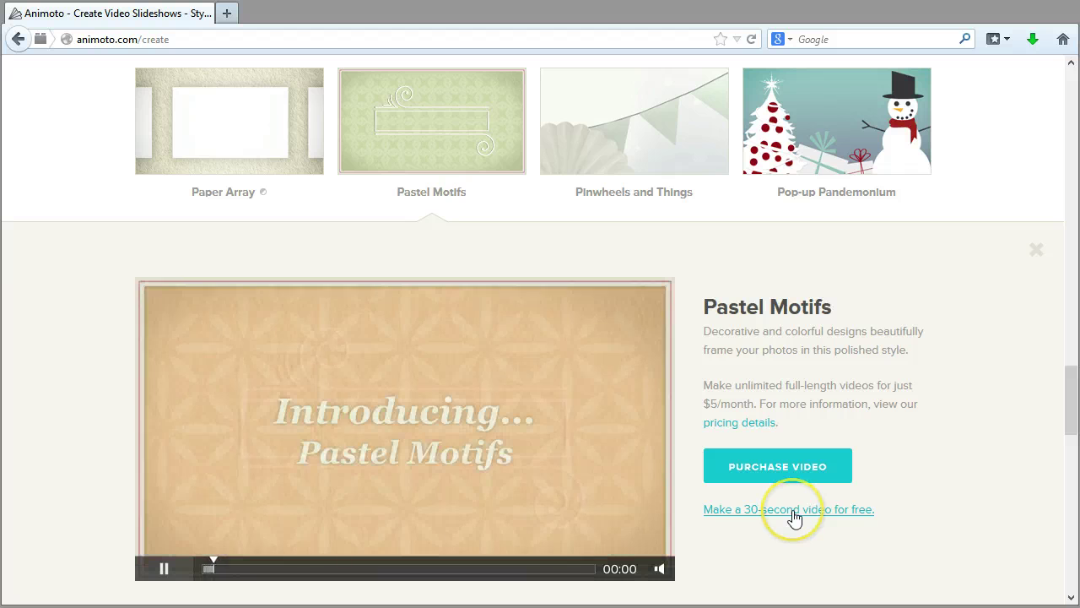
click(793, 512)
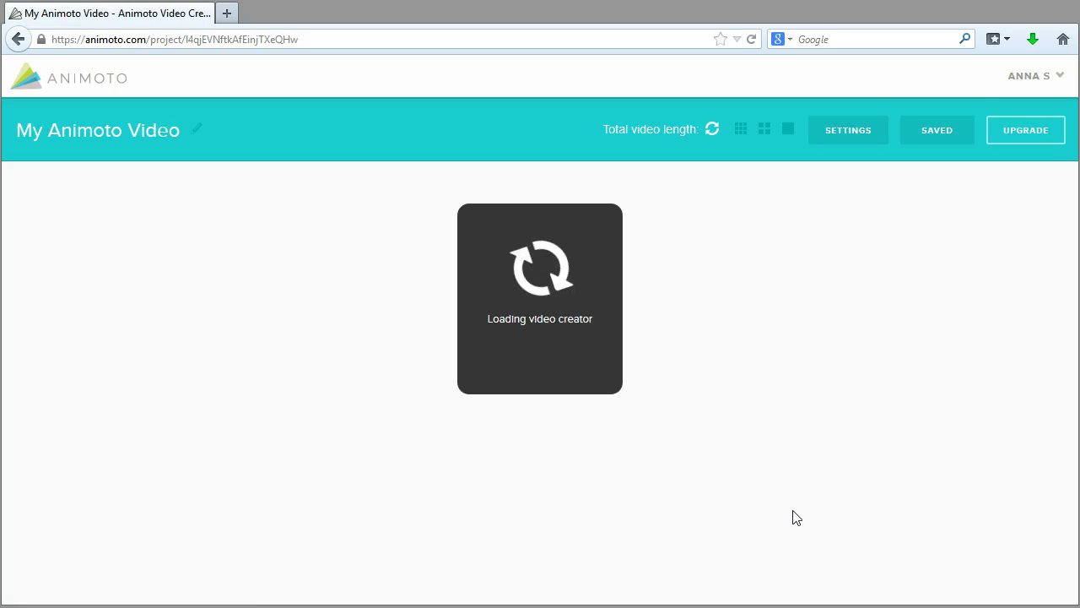
key(alt)
key(alt)
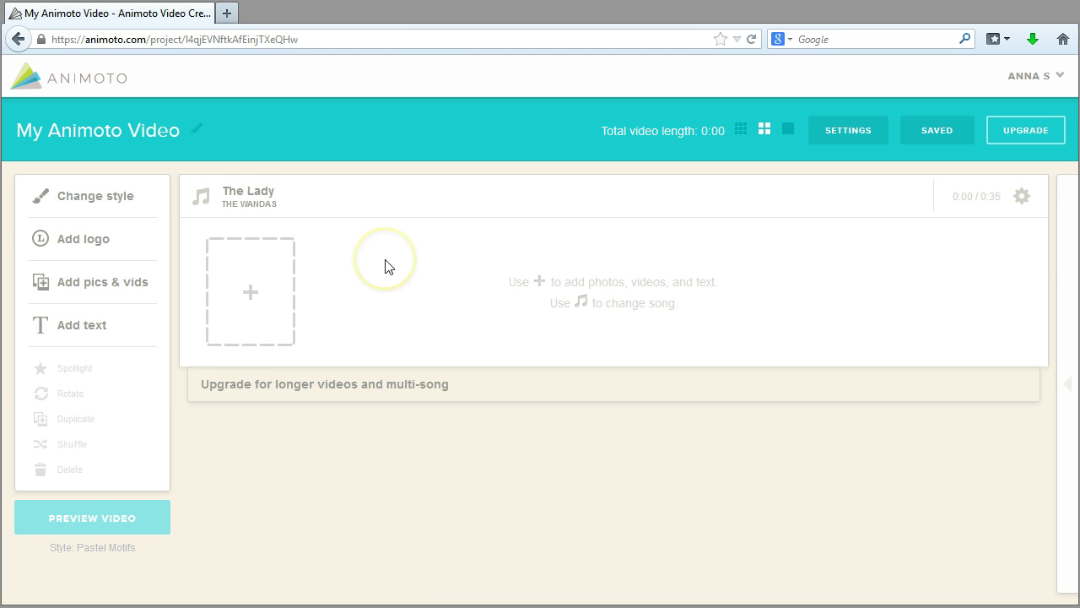
click(697, 309)
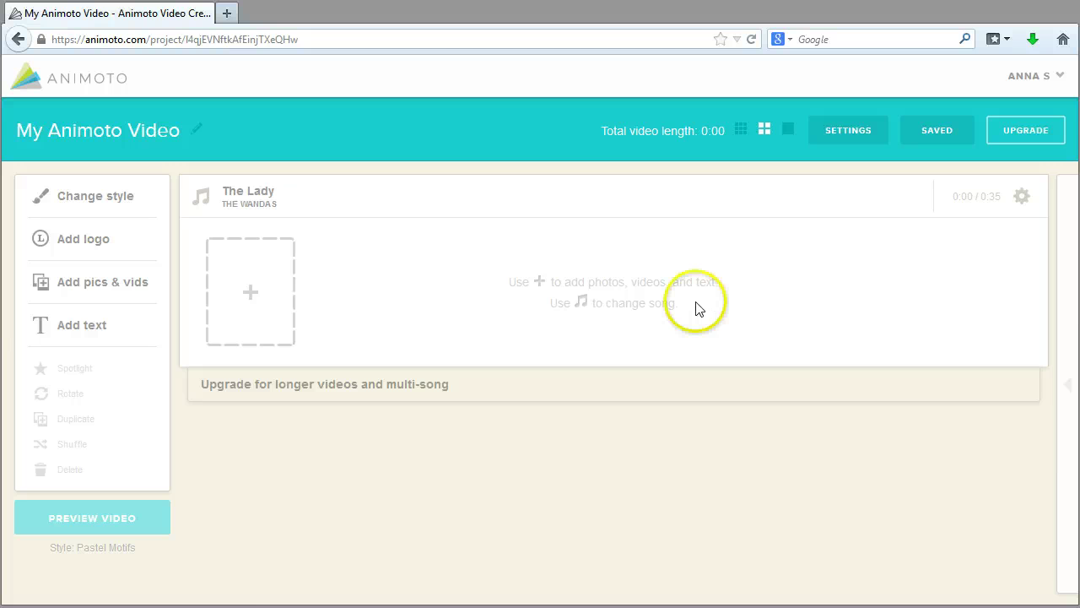
Look at the music sources available for changing the project's song, keeping the current one
click(260, 209)
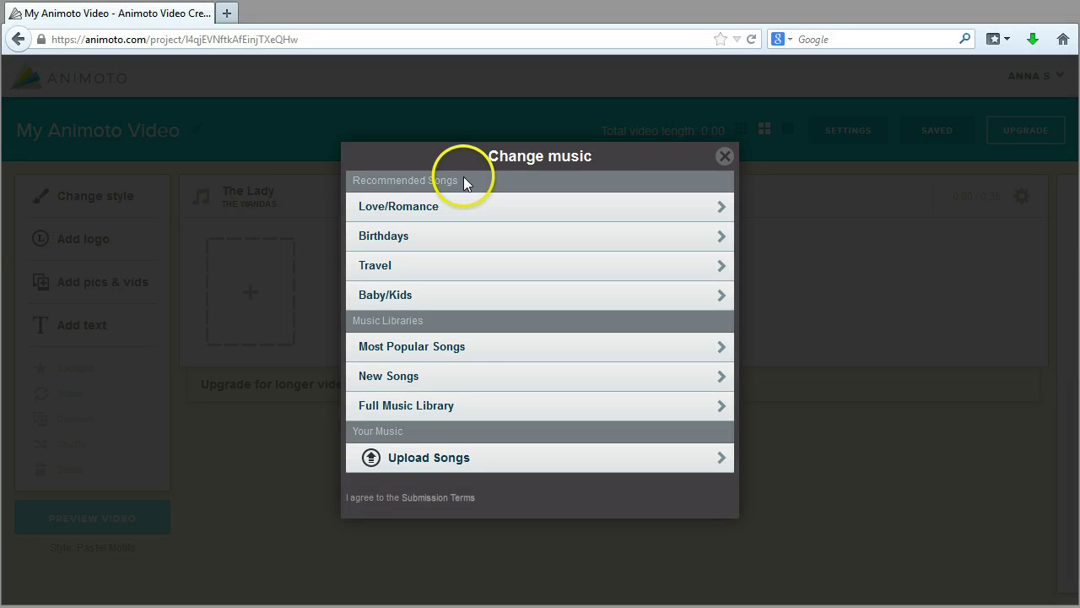
click(731, 157)
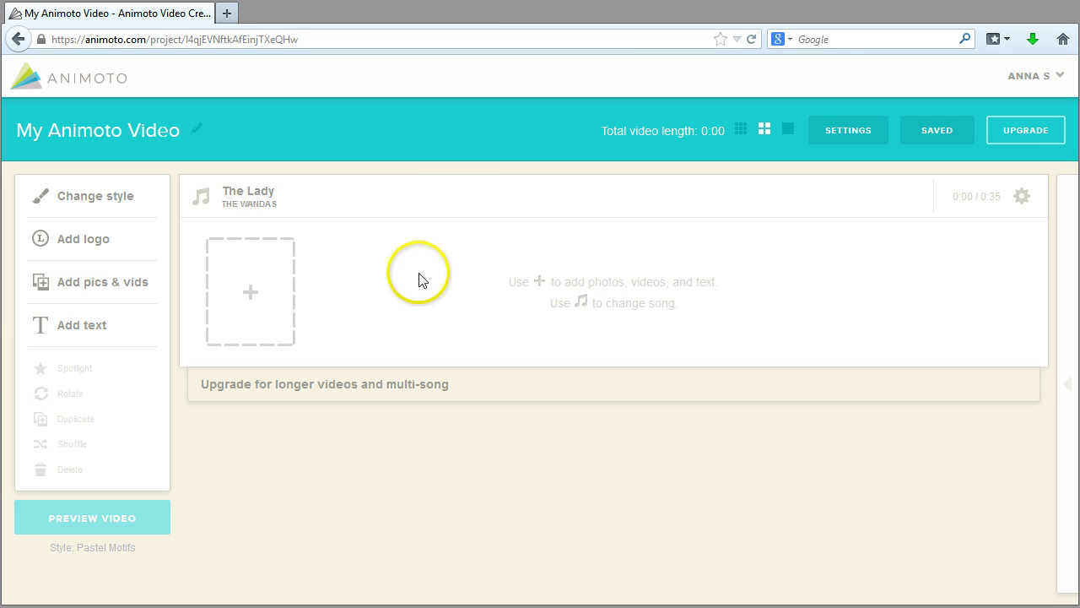
Open the choice of sources for adding pictures and videos to the project
click(250, 295)
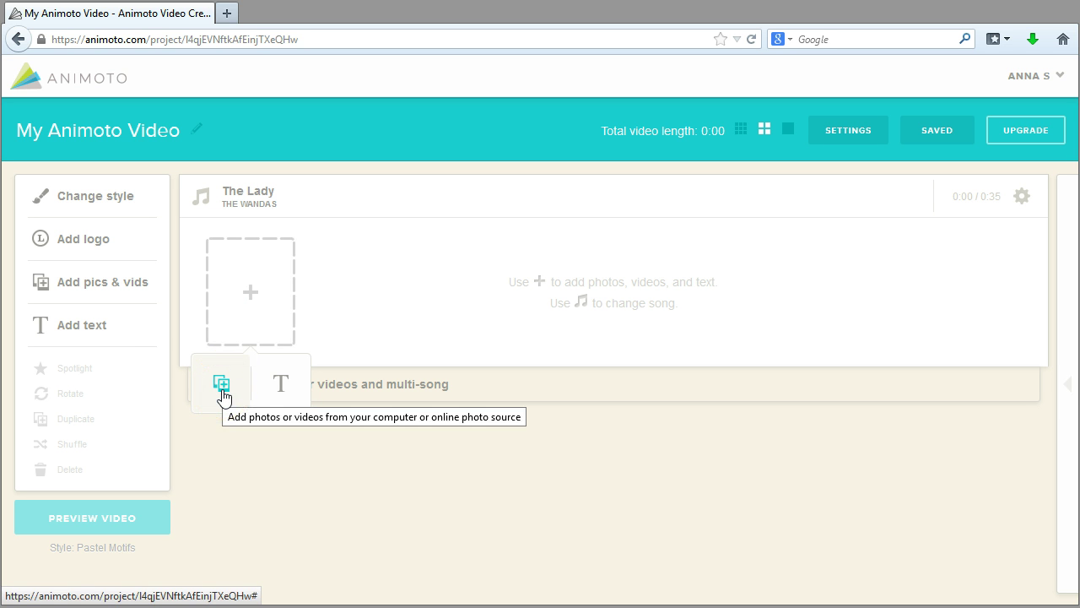
click(116, 297)
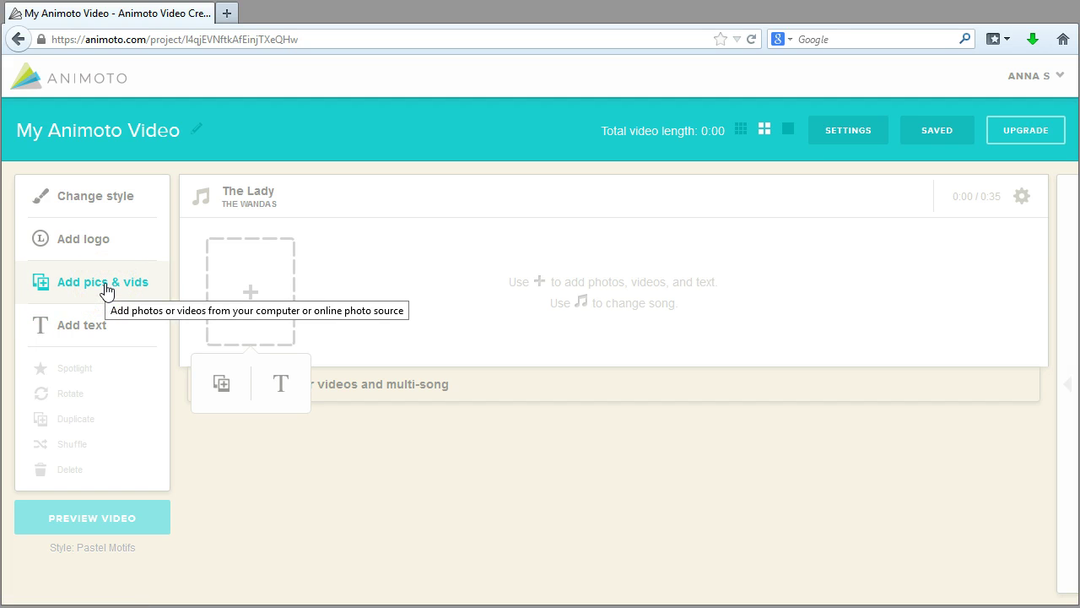
click(105, 289)
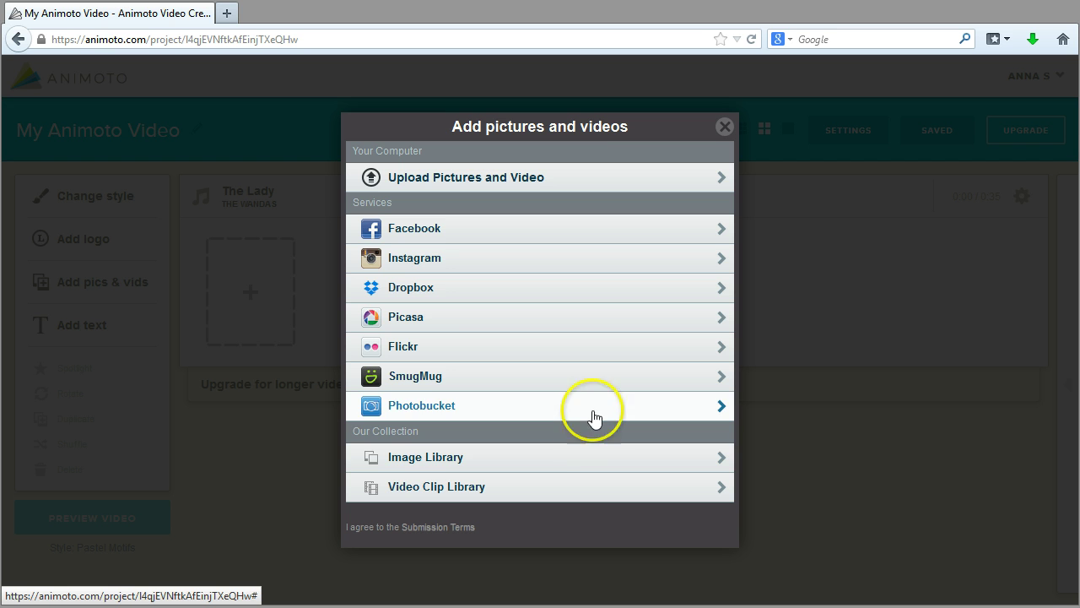
click(563, 464)
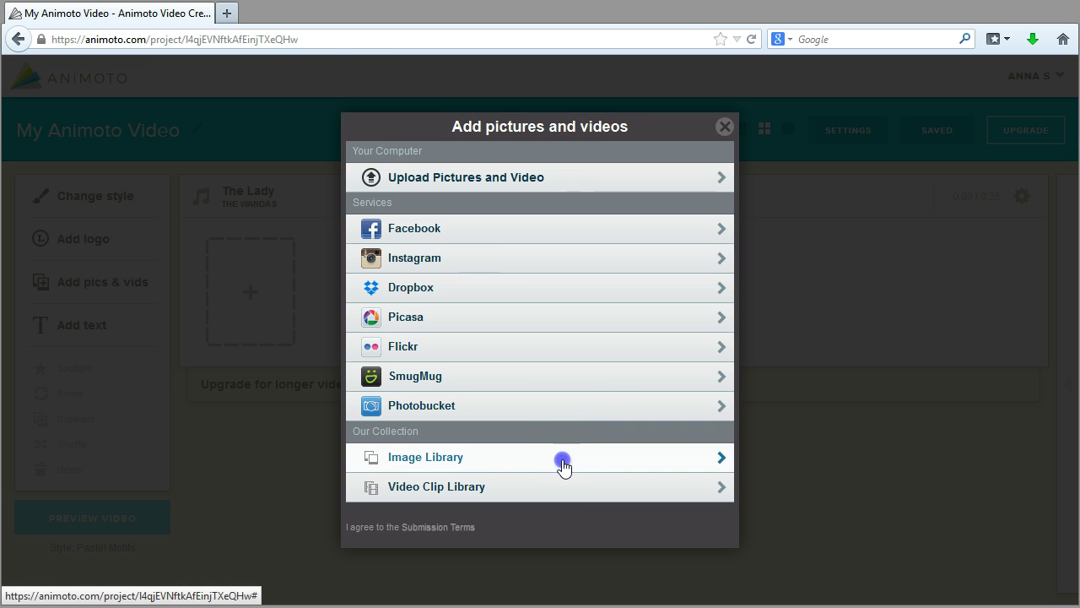
click(360, 148)
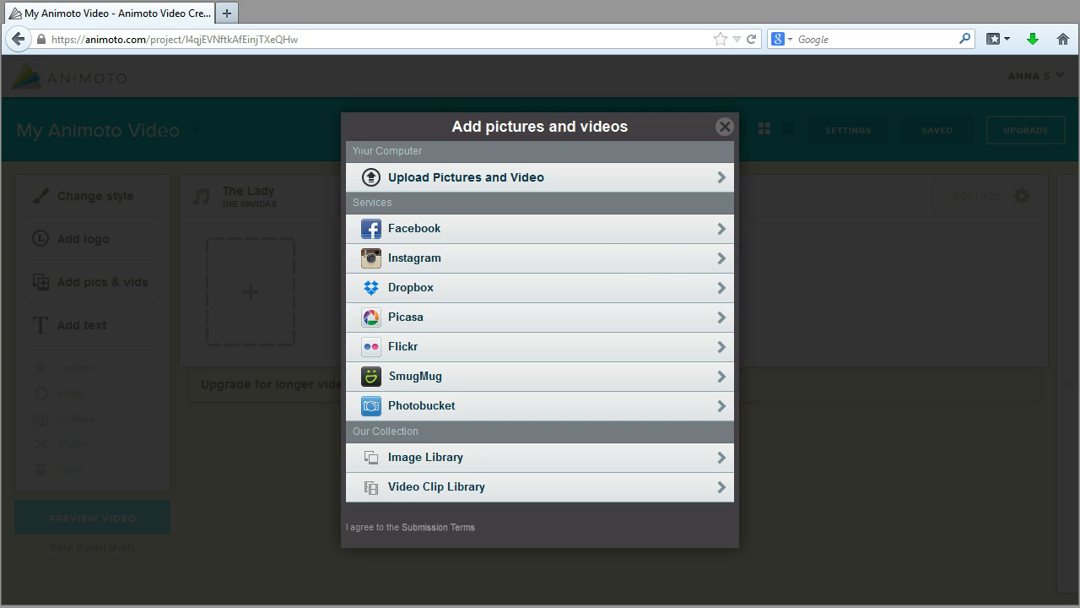
click(523, 258)
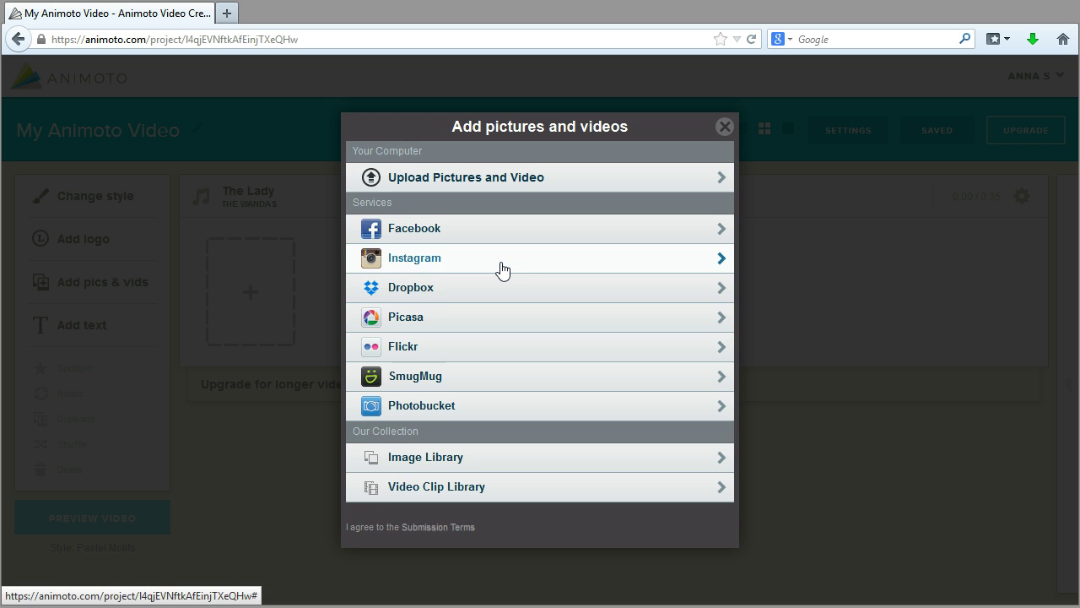
click(501, 268)
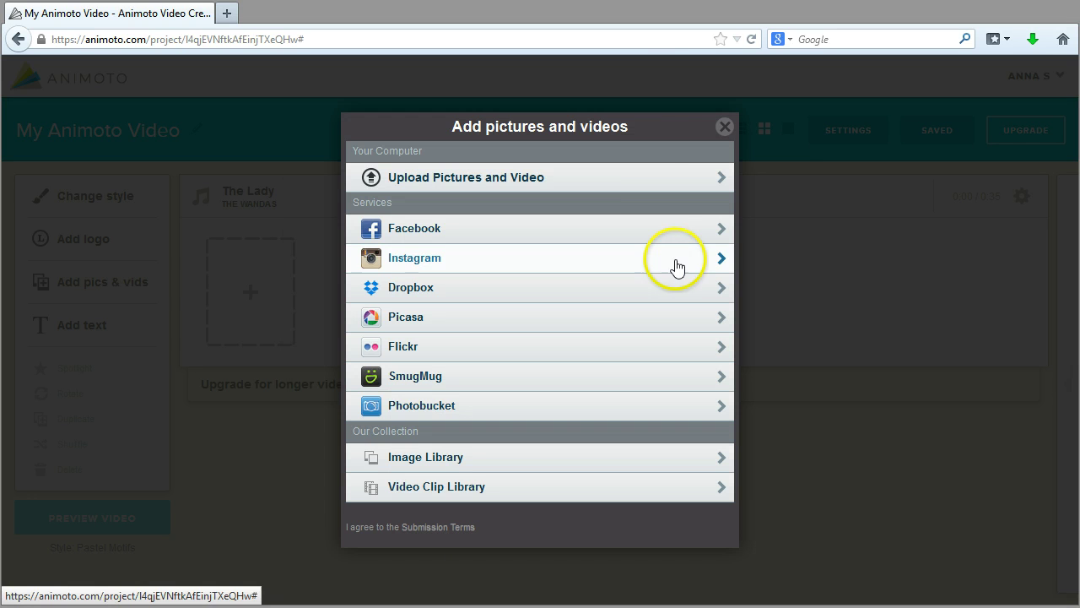
Upload the Bear, Bunny, elephant, Giraffe, Hippo, Lion, owl and sheep pictures from the computer's AnimalPics folder
click(589, 185)
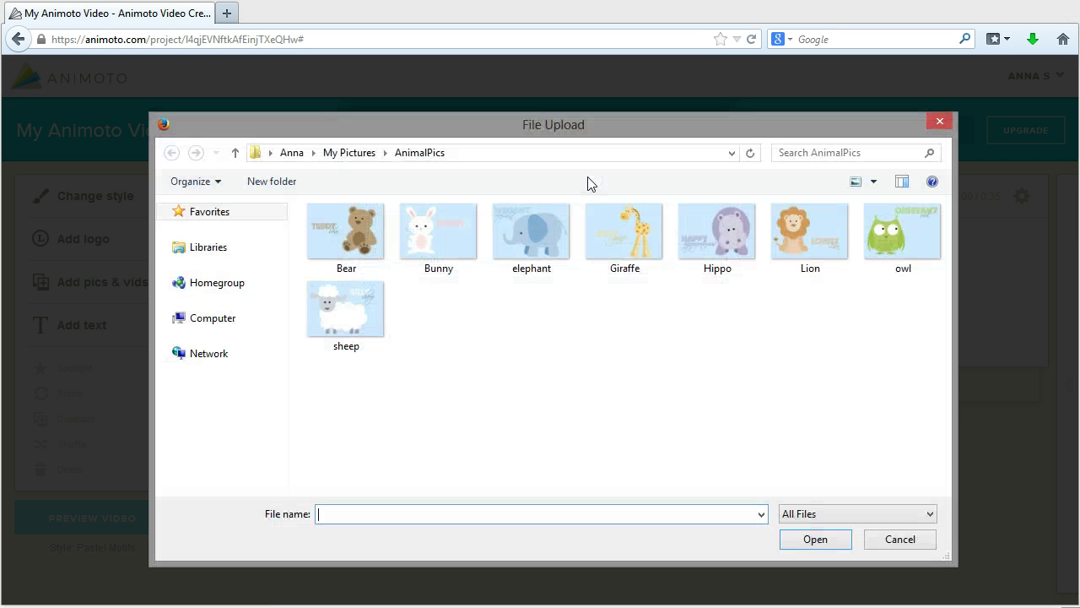
click(398, 593)
click(434, 414)
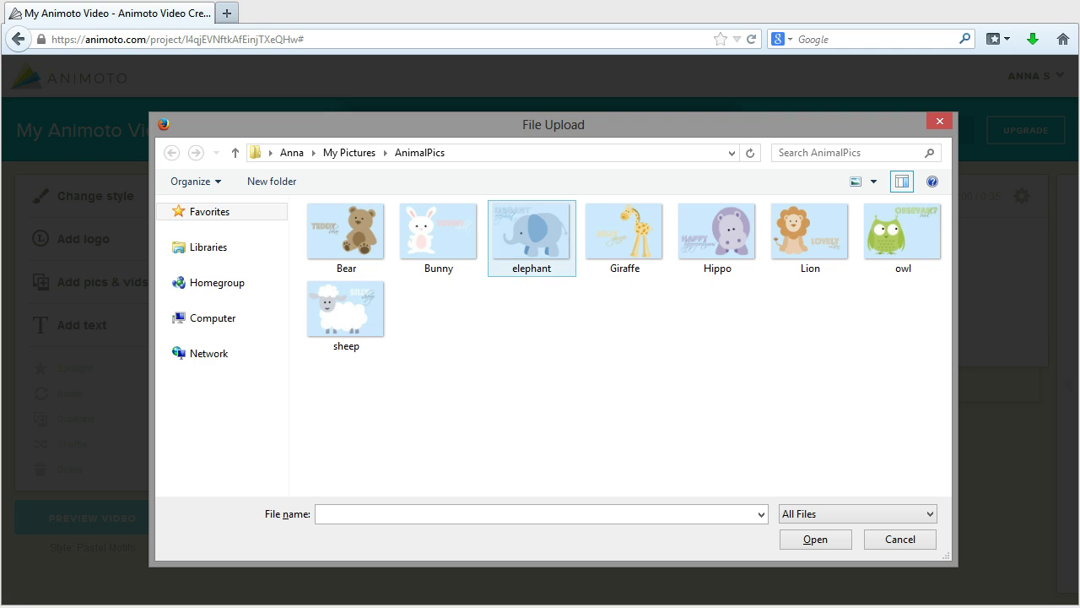
click(524, 256)
click(357, 217)
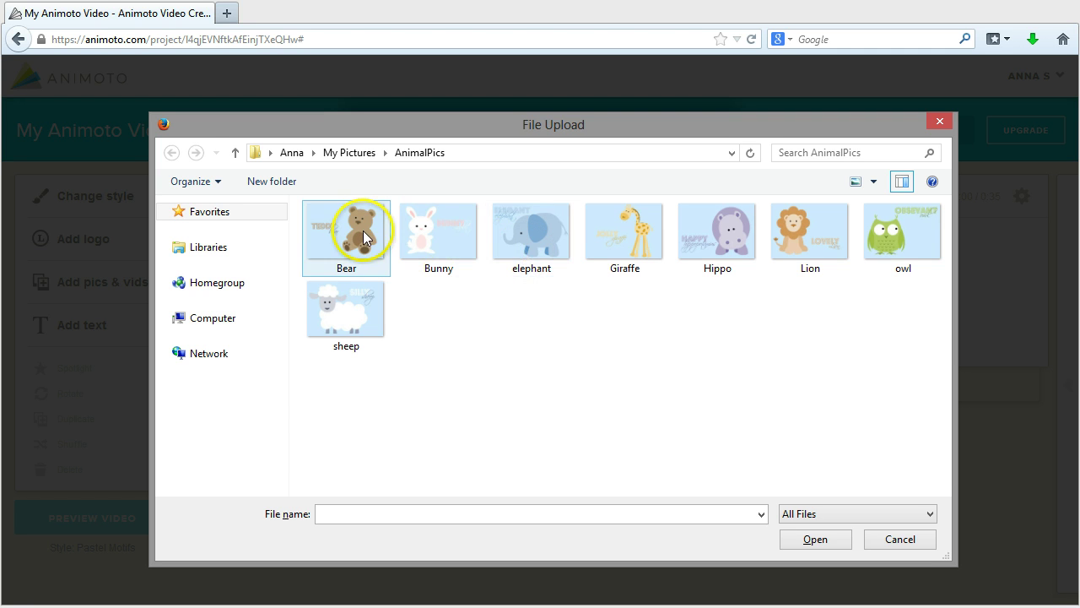
ctrl+click(458, 234)
ctrl+click(531, 240)
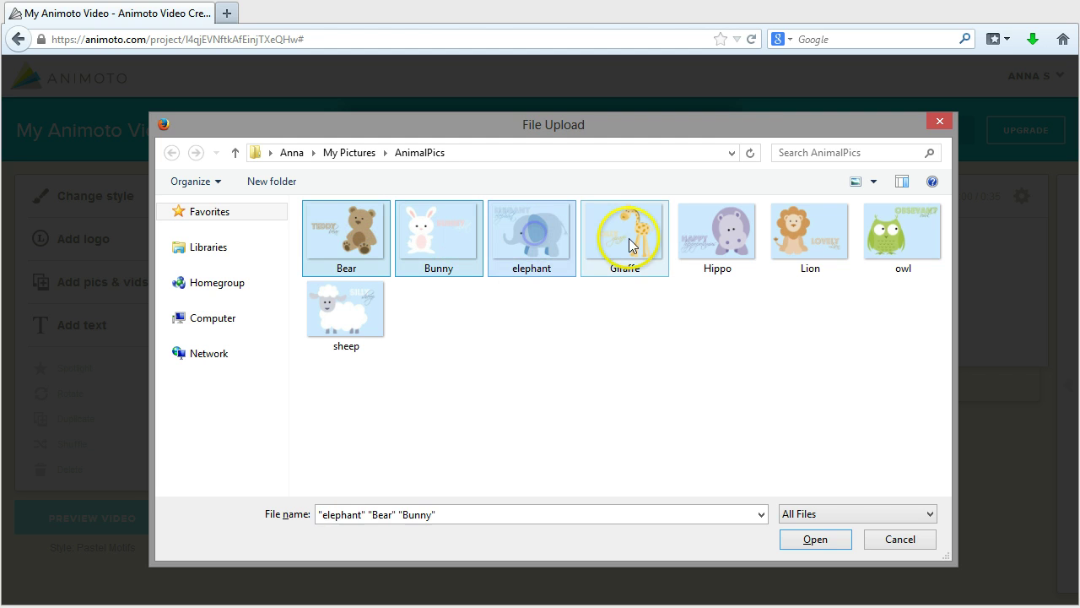
ctrl+click(632, 234)
ctrl+click(706, 236)
ctrl+click(786, 229)
ctrl+click(880, 218)
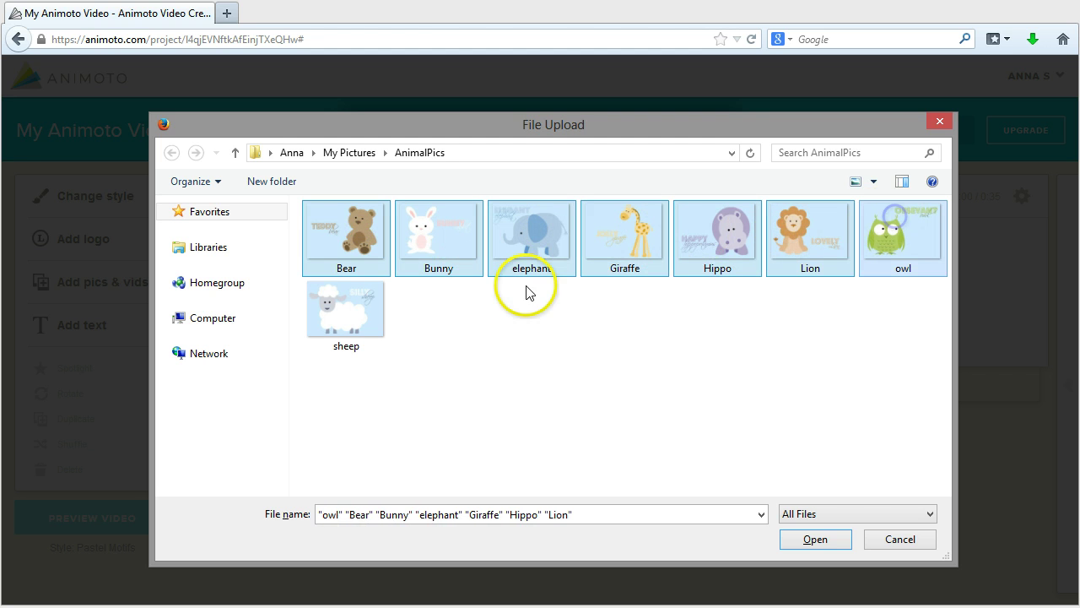
ctrl+click(361, 309)
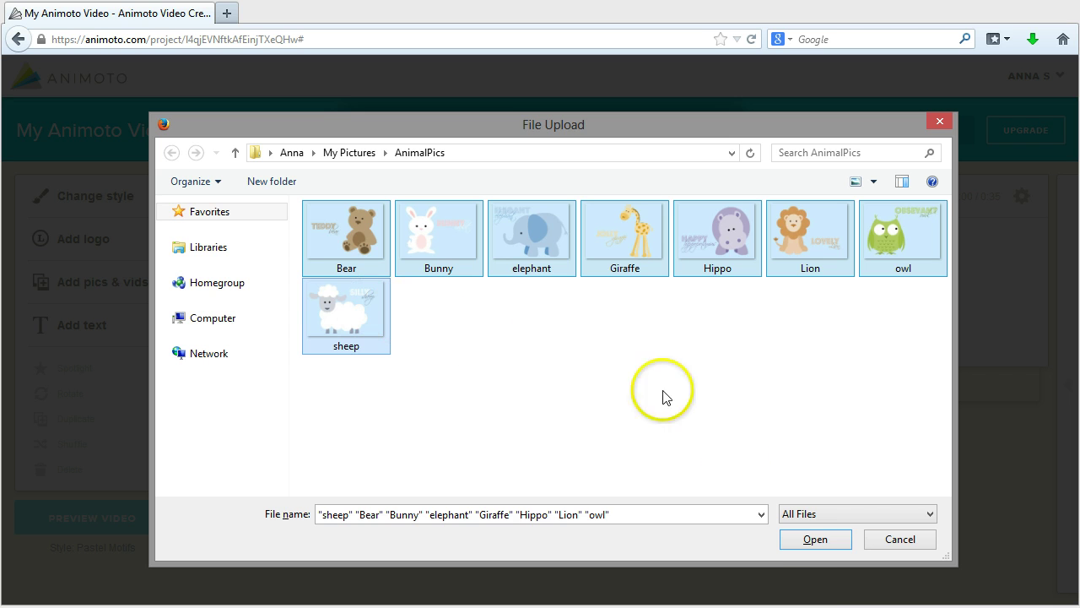
click(827, 539)
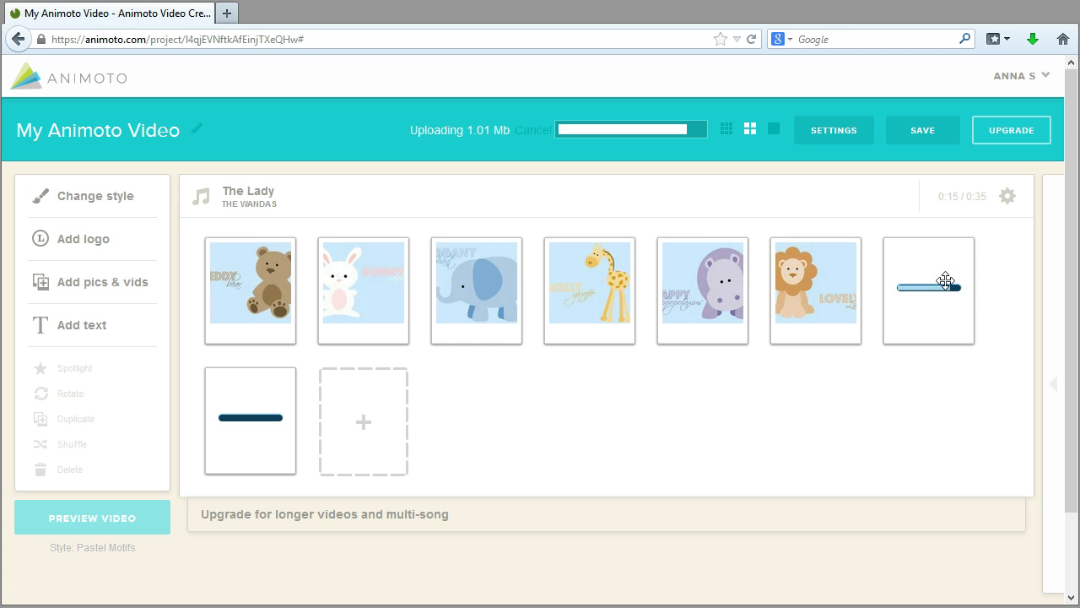
click(945, 281)
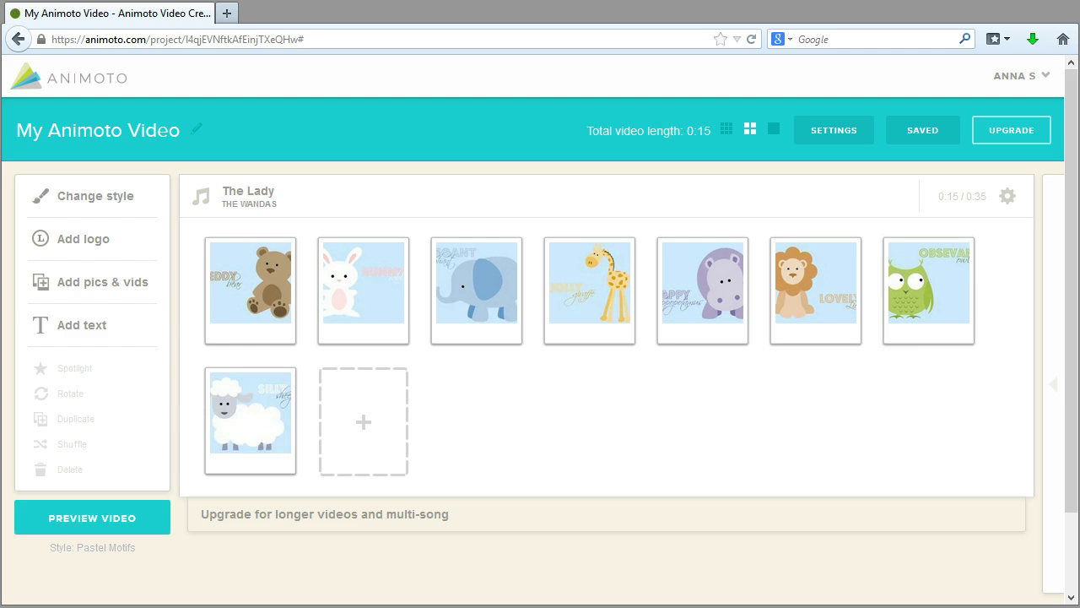
Move the bear picture from the start of the slideshow to the end, after the sheep
click(245, 274)
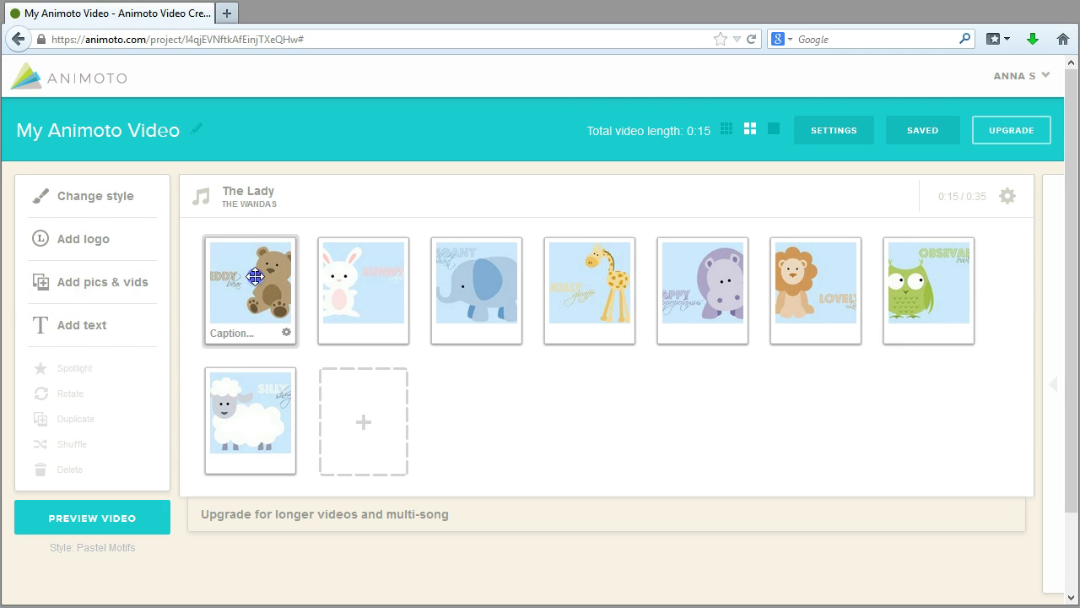
drag(255, 276, 270, 412)
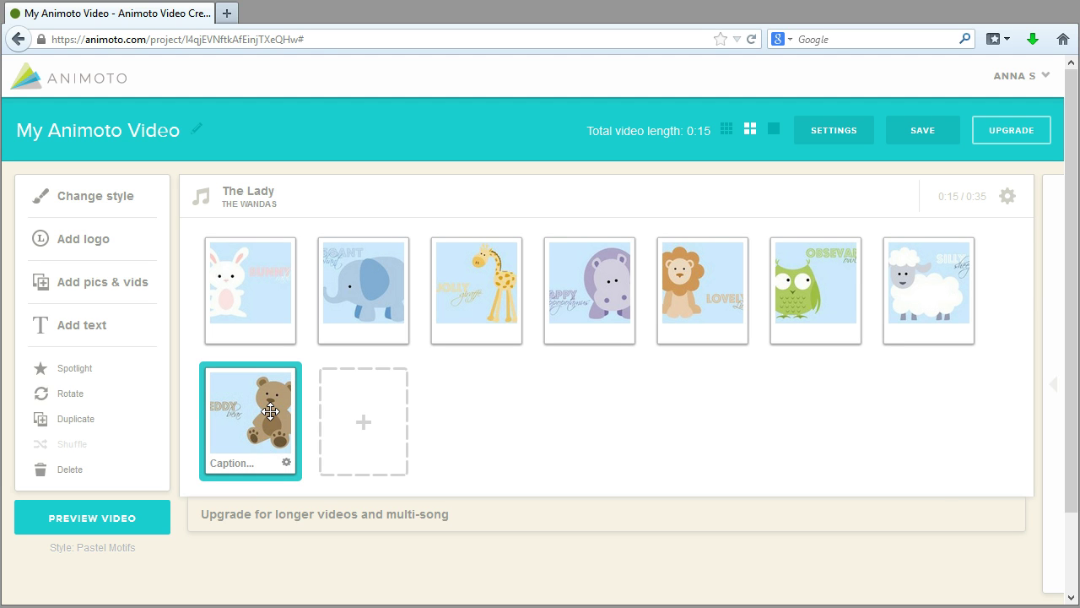
click(264, 421)
Add a title card reading "Animal Themes for your Nursery" with the subtitle "8 design options to choose from." and place it first in the slideshow
click(366, 421)
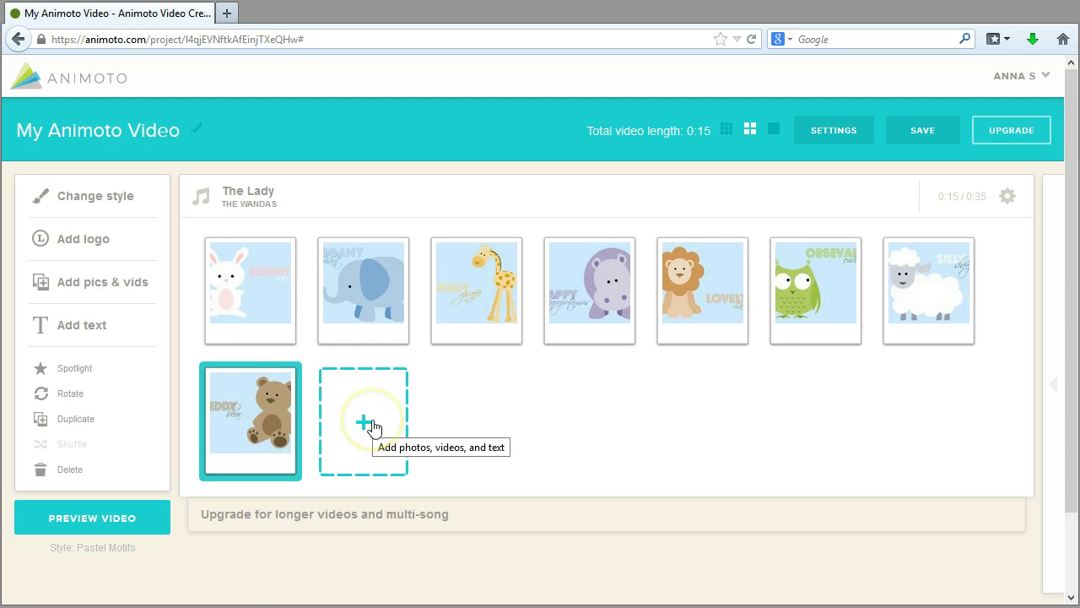
click(372, 422)
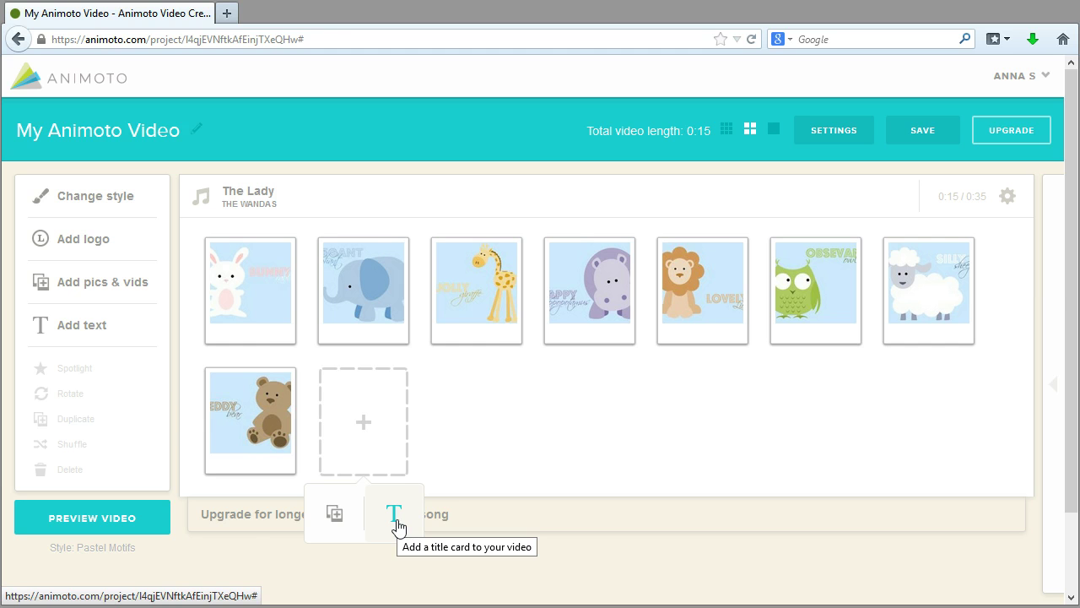
click(100, 329)
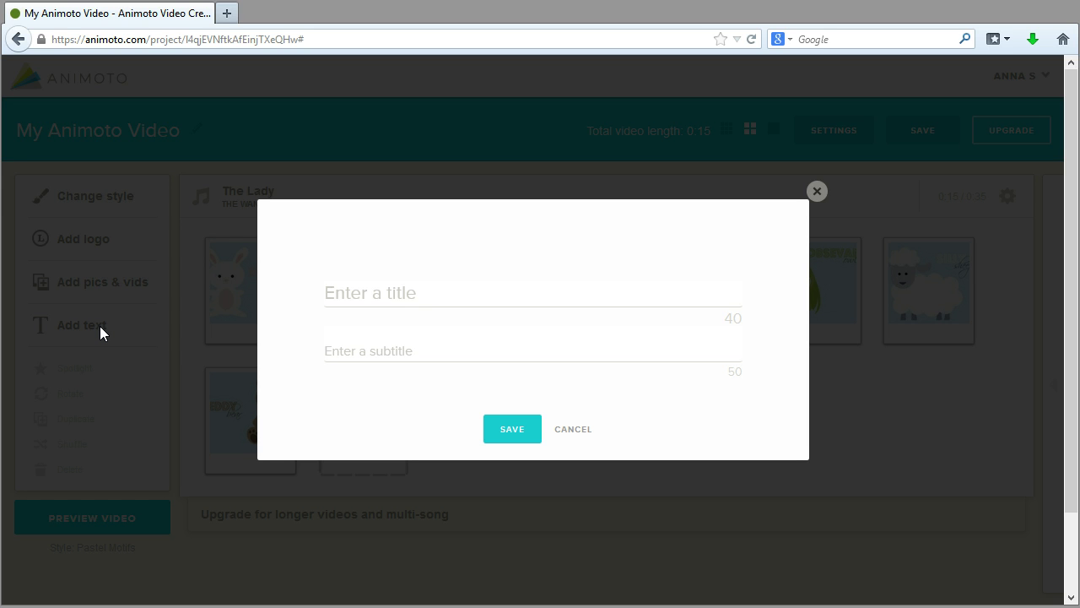
click(369, 292)
click(398, 352)
click(351, 293)
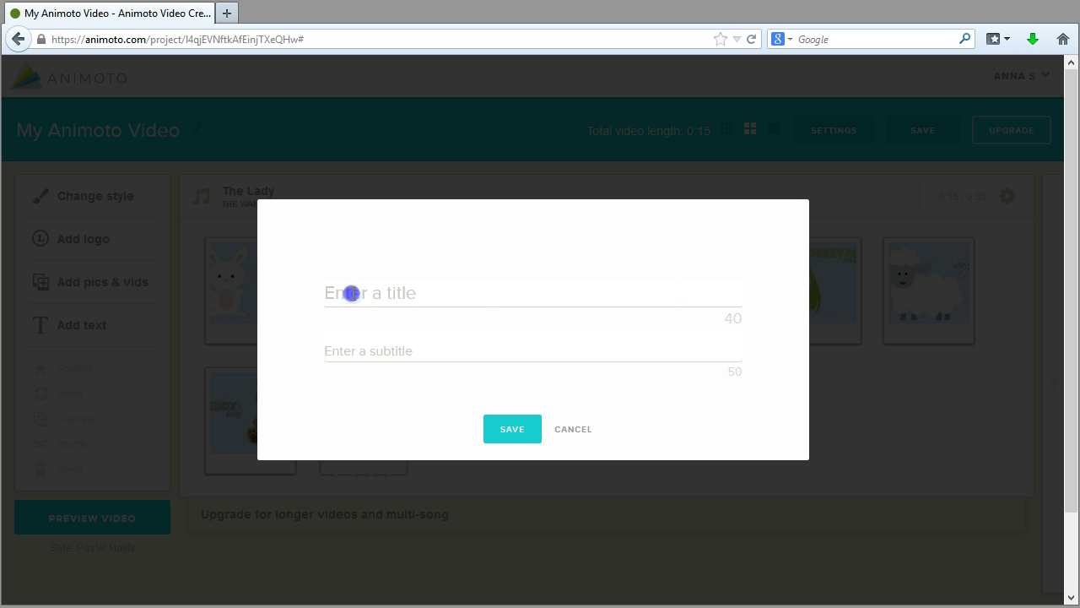
text(Animal Themes for your Nursery)
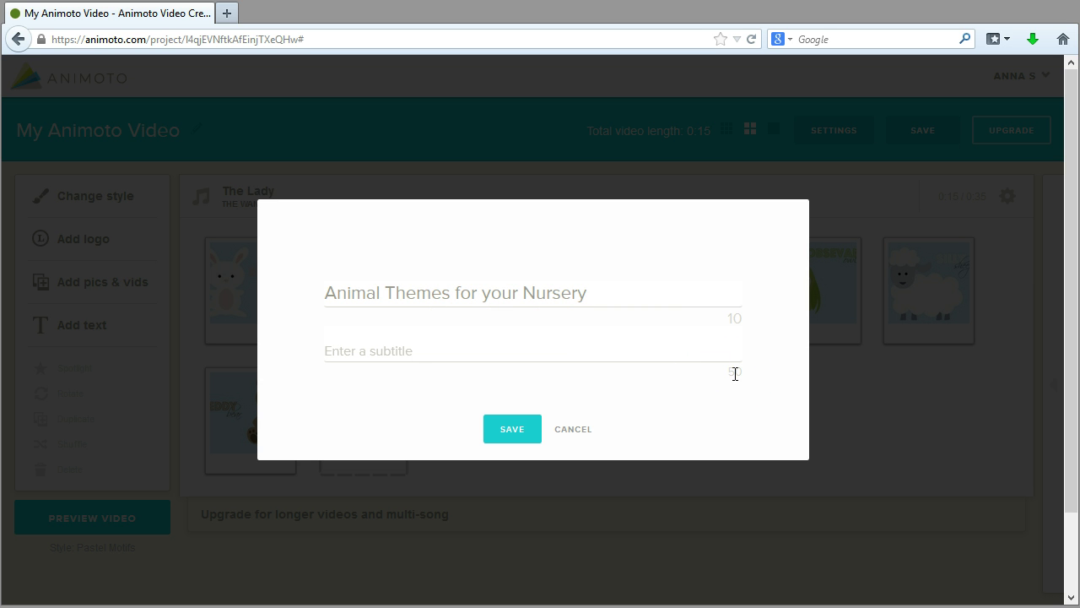
click(657, 360)
text(8 design options to choose from.)
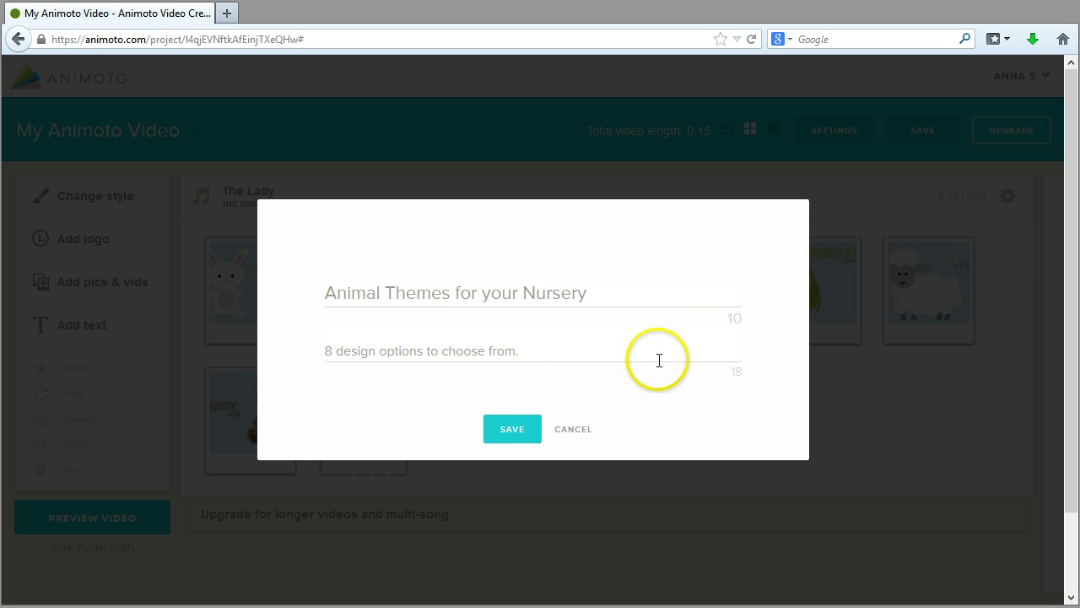
click(511, 432)
click(356, 411)
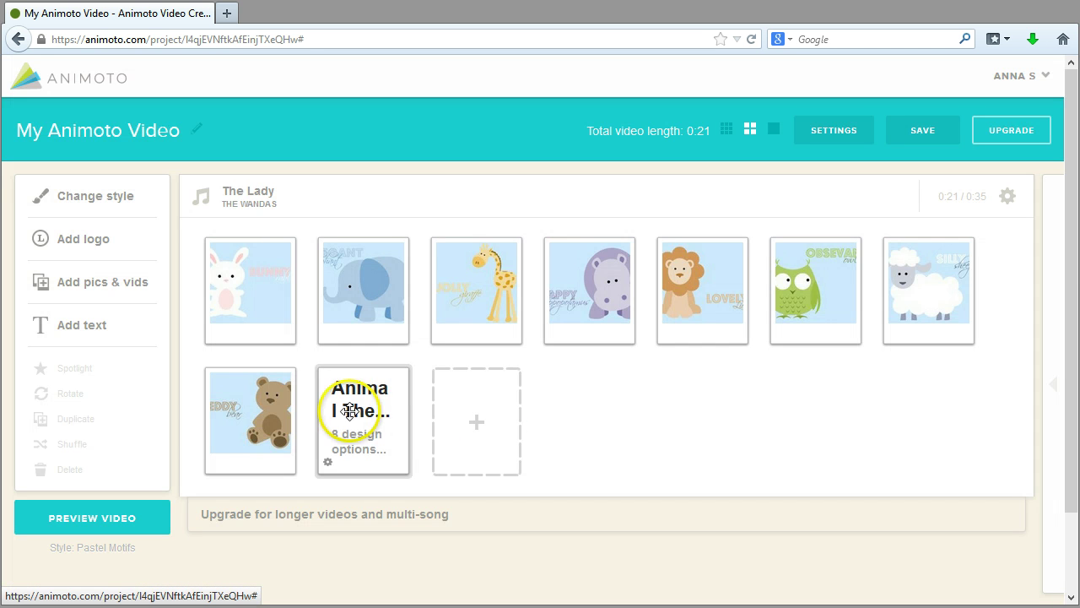
drag(354, 413, 259, 288)
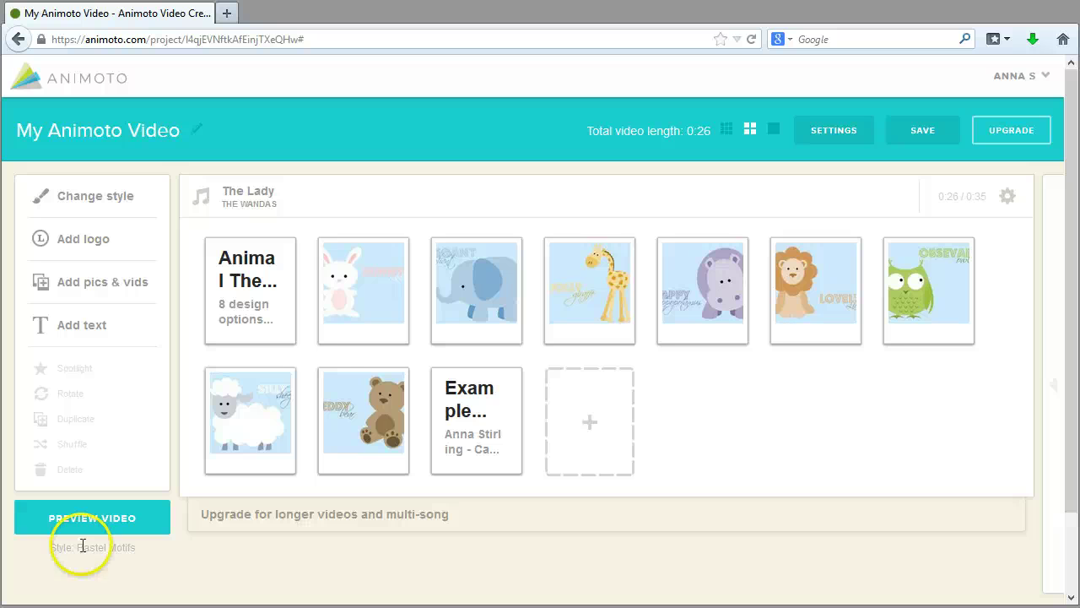
Preview the video, giving it the title "Animal Themes for your Nursery" and description "*Example Demo video for Capella University ED58103", and return to editing
click(148, 525)
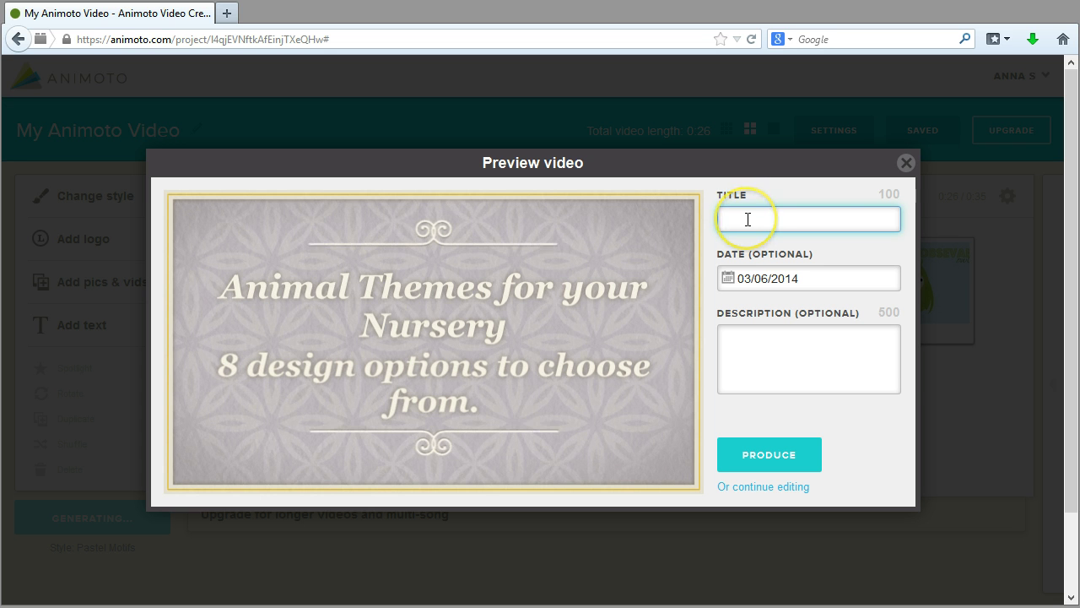
text(Animal Themes for your Nursery)
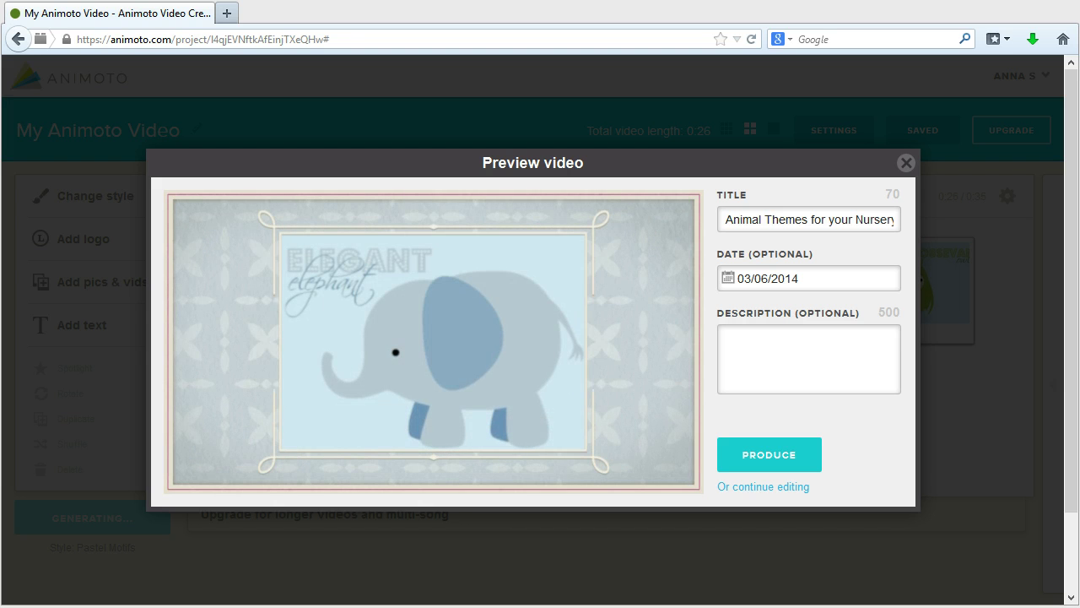
click(740, 345)
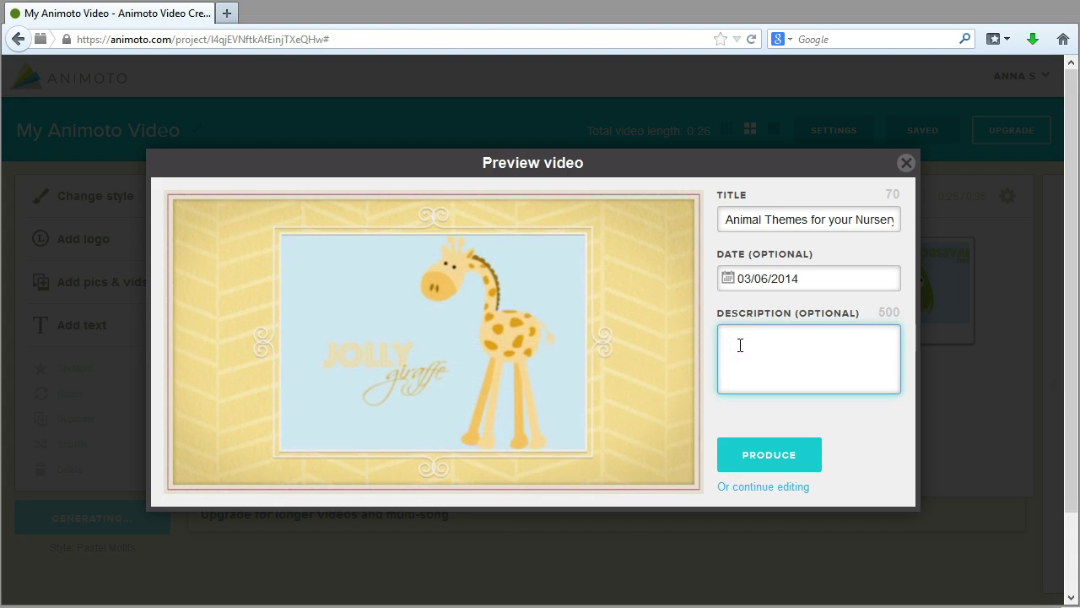
text(*Example Demo video for Capella University ED58103)
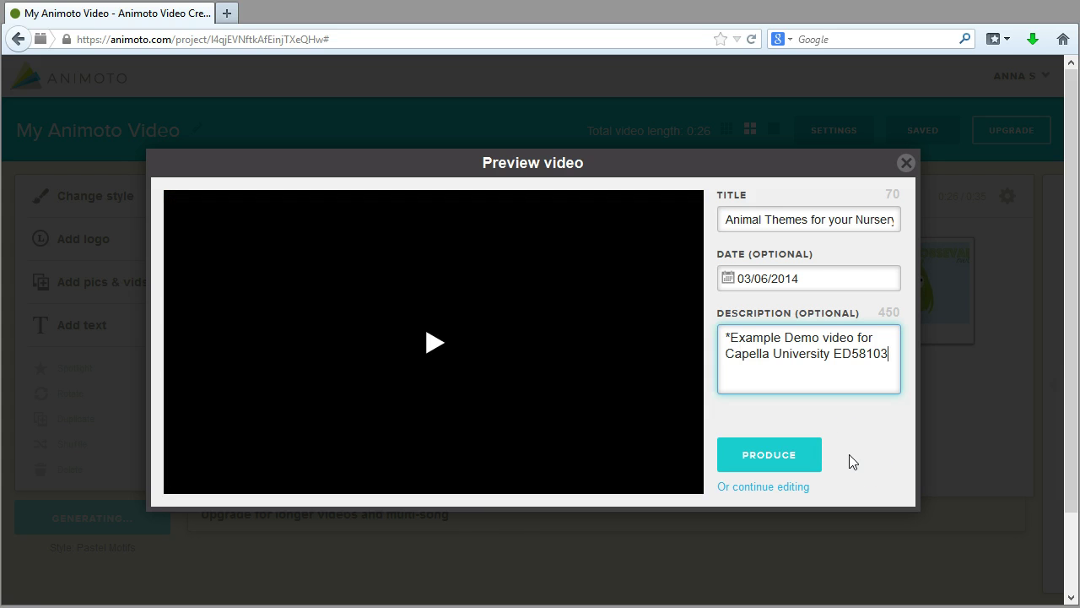
click(775, 463)
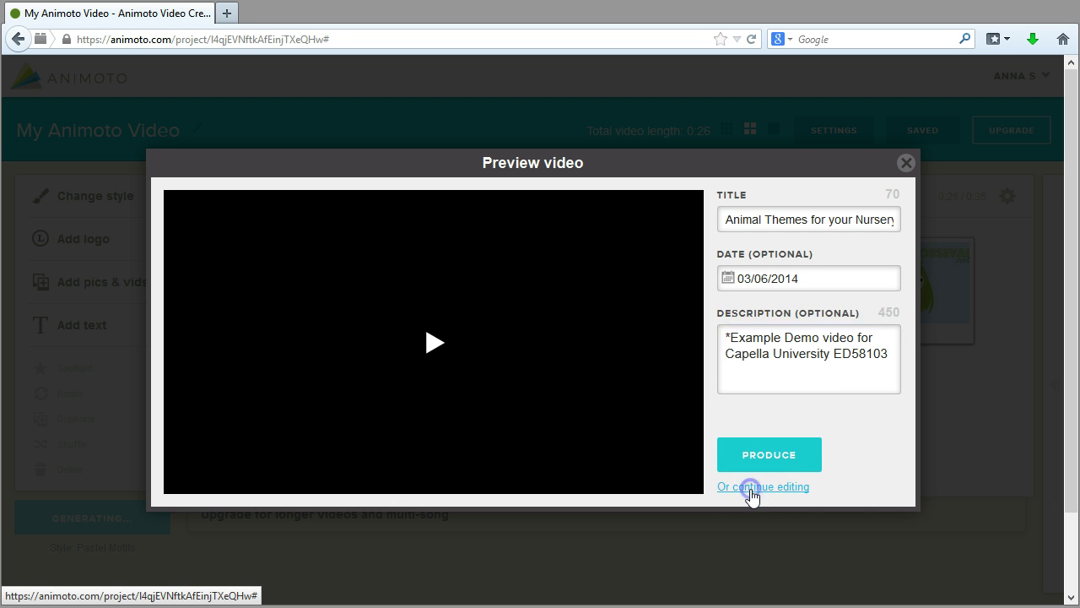
click(752, 487)
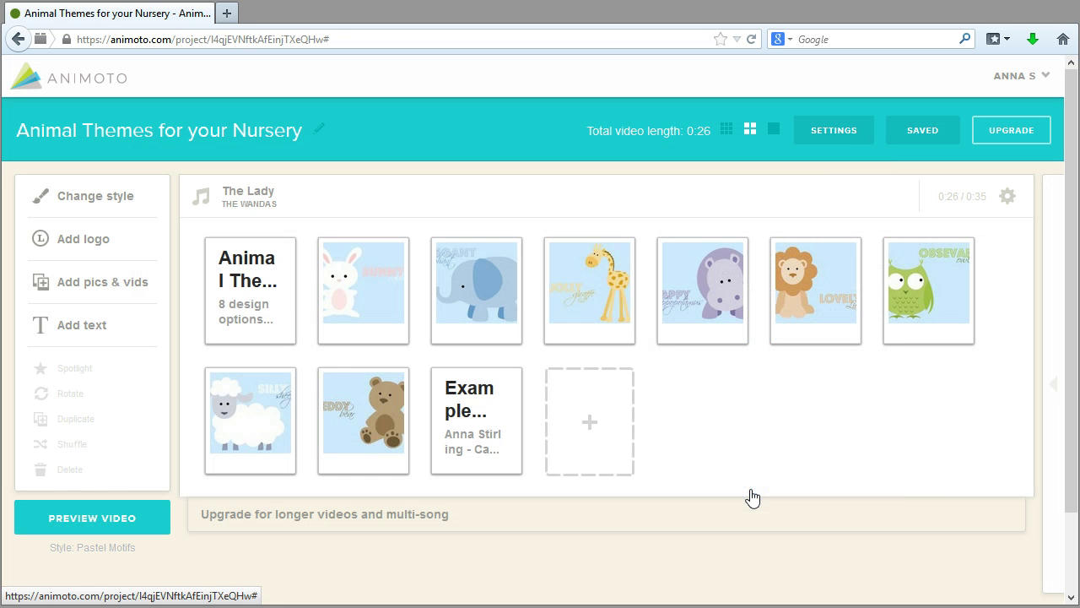
Select the closing text card, generate the preview again, and skip it to produce the video
drag(458, 398, 518, 413)
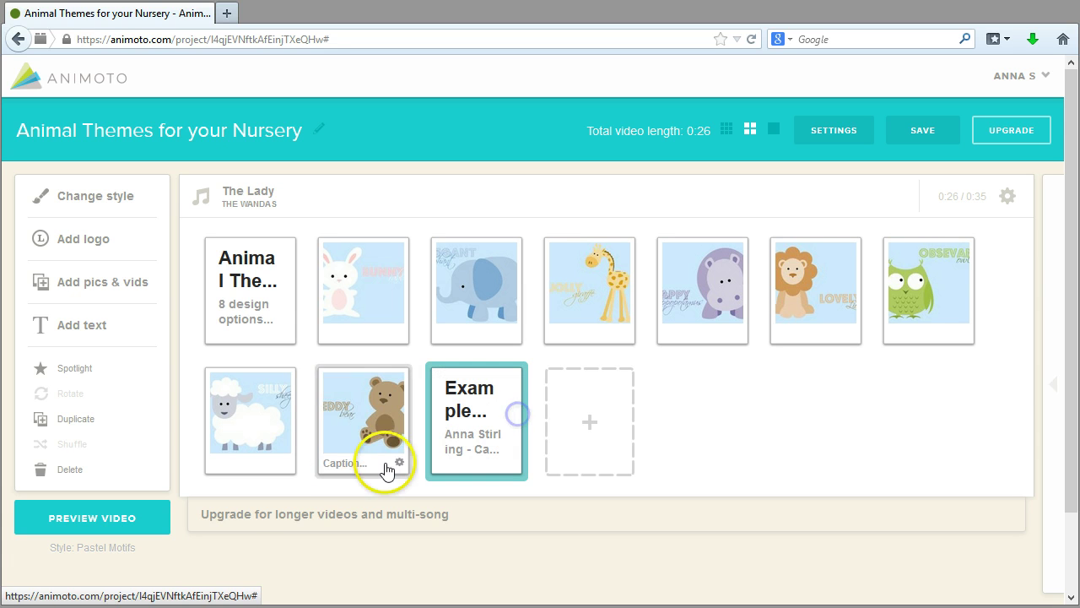
click(118, 525)
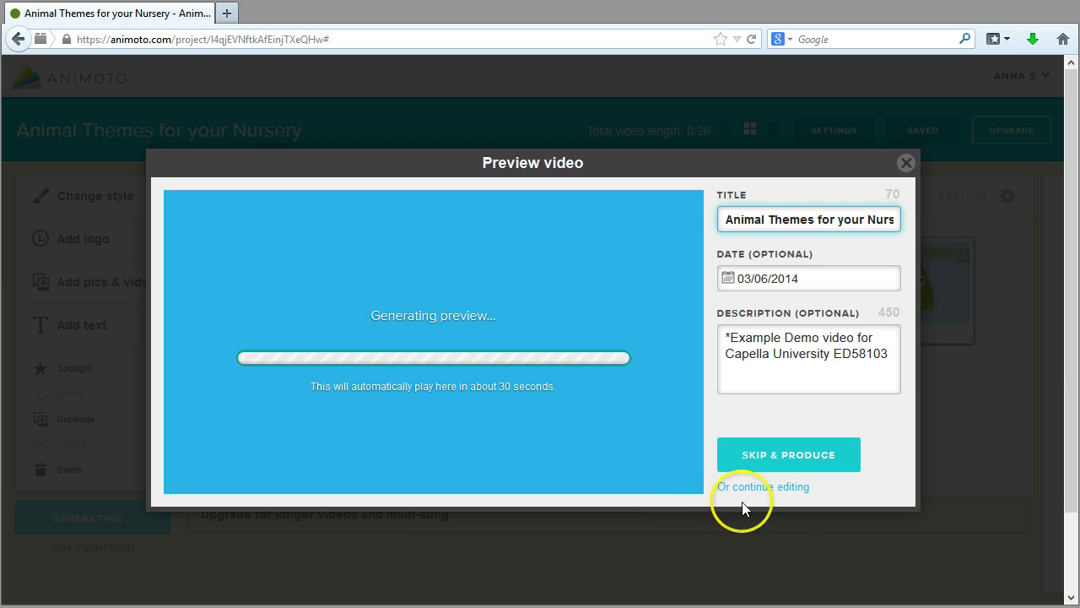
click(800, 461)
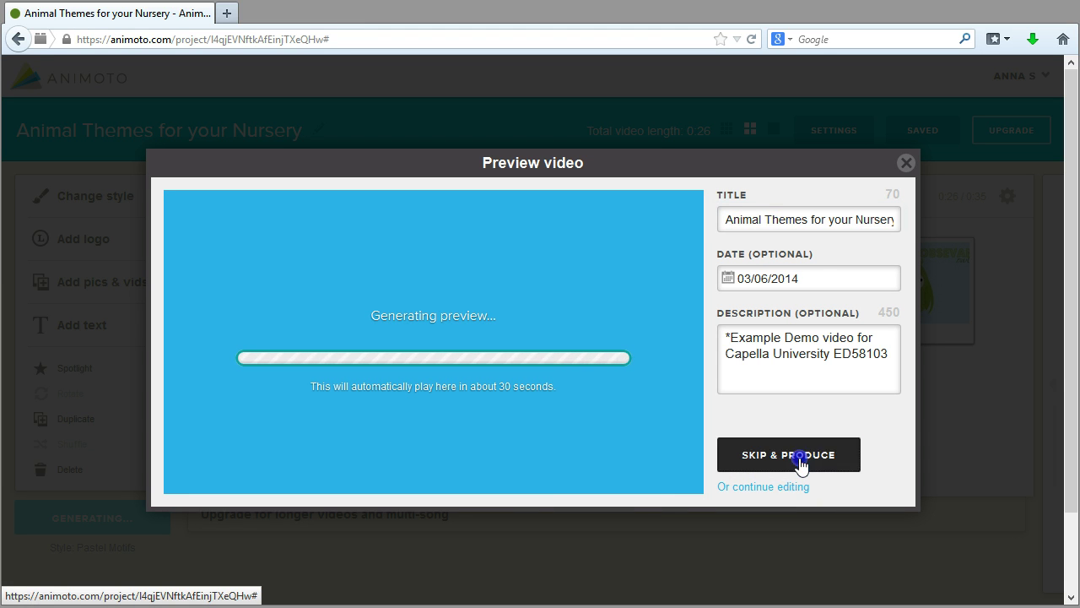